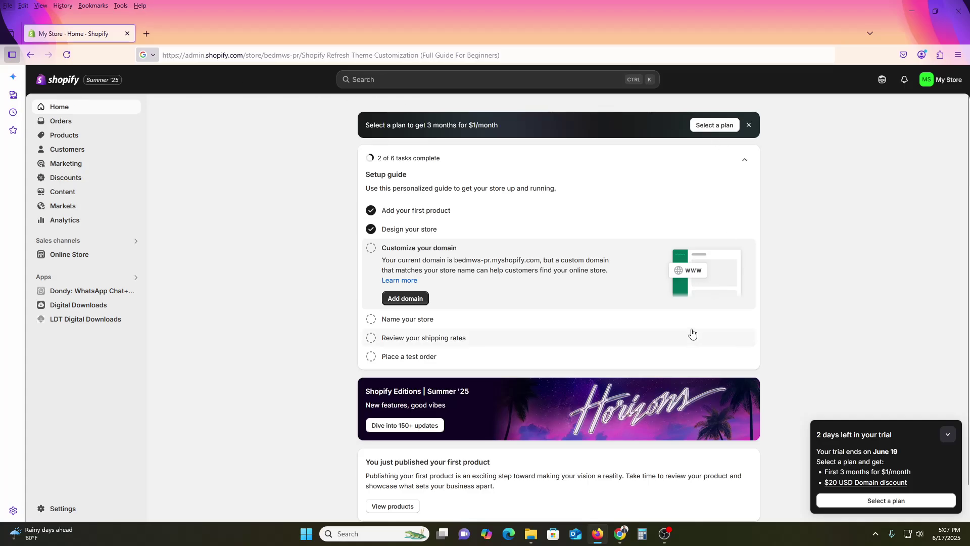
# View the live online store and review its home page down to the footer
pyautogui.press('alt')
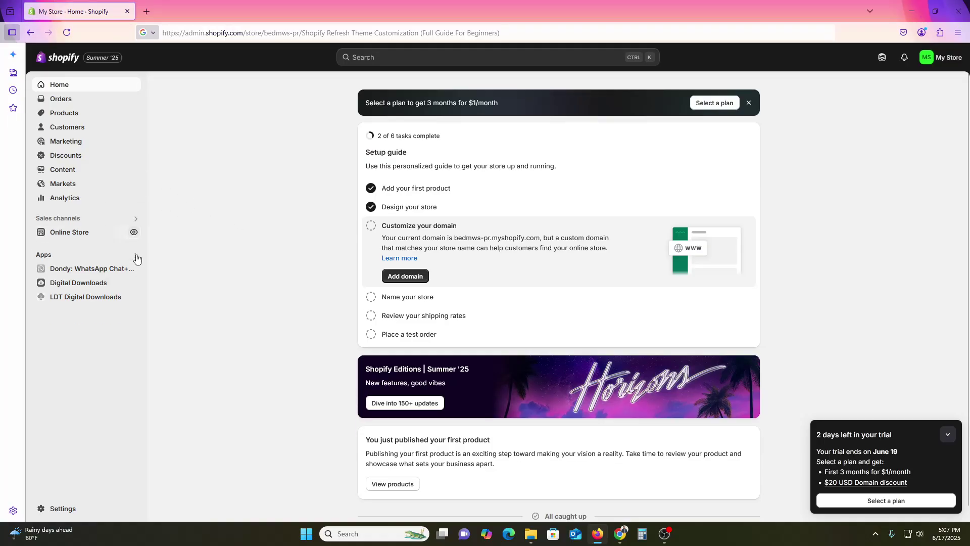
pyautogui.click(134, 232)
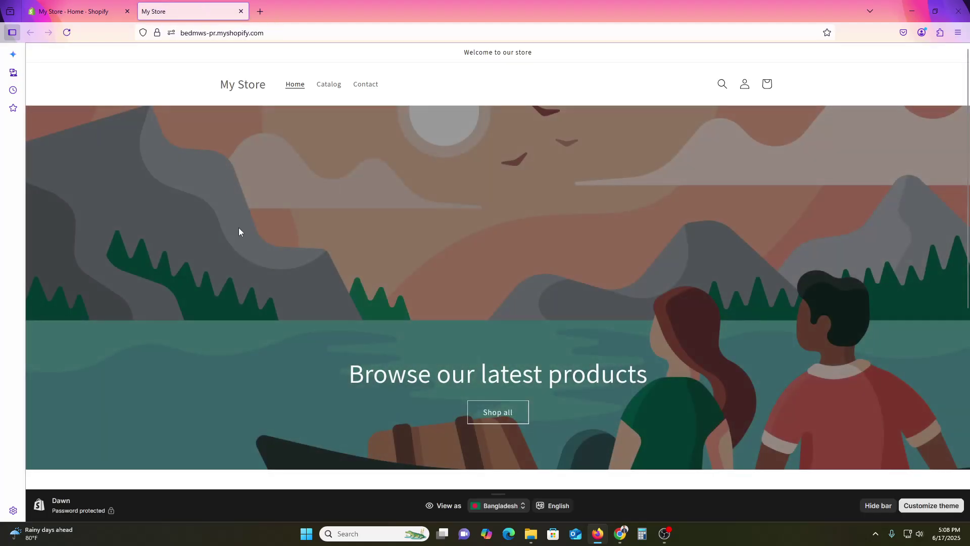
pyautogui.scroll(-3, 242, 228)
pyautogui.scroll(-4, 268, 238)
pyautogui.scroll(5, 834, 389)
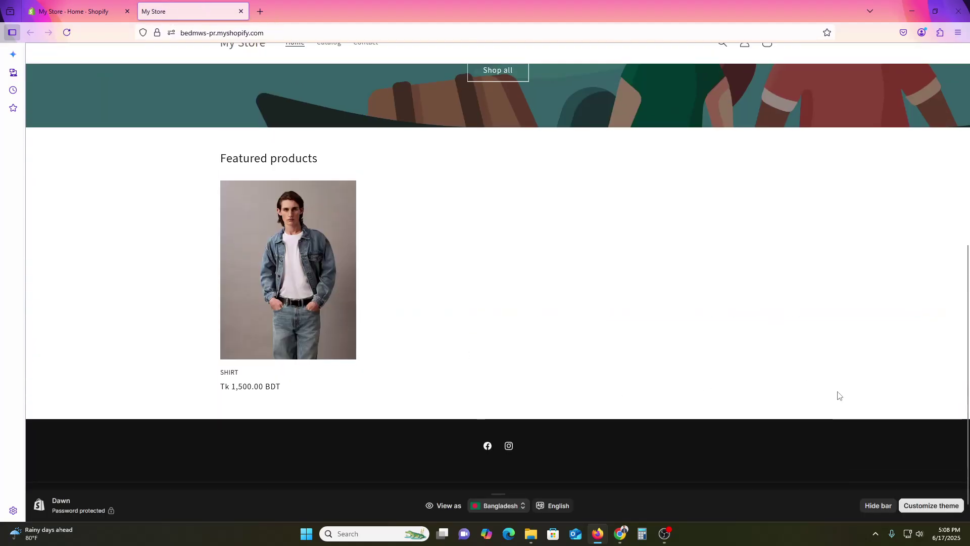
pyautogui.scroll(-5, 256, 289)
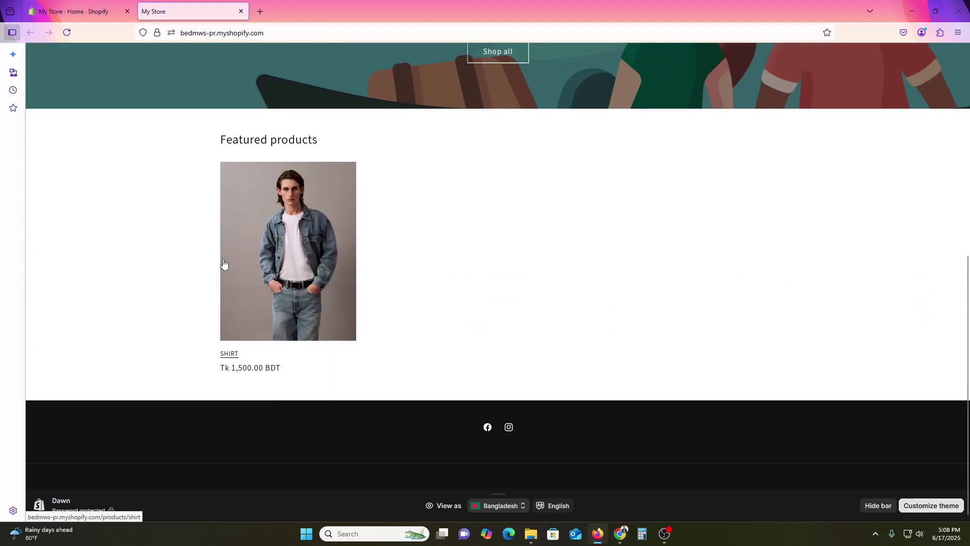
# Return to the store admin and open the Online Store themes page to check the current theme
pyautogui.click(91, 10)
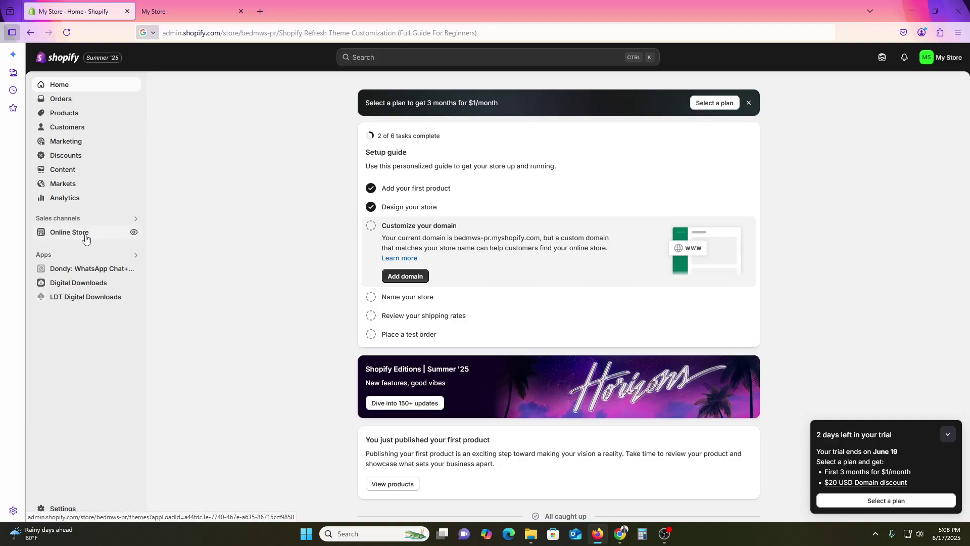
pyautogui.click(85, 235)
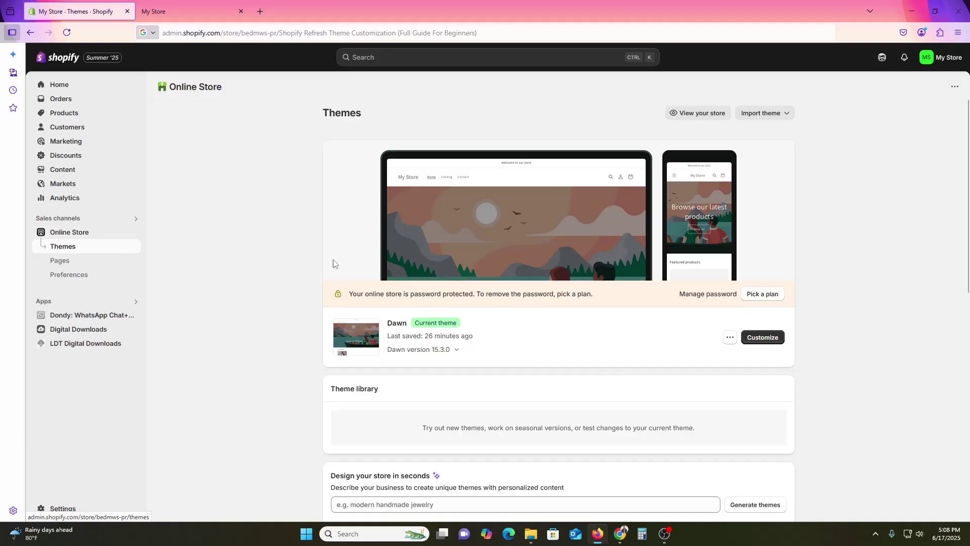
pyautogui.doubleClick(395, 321)
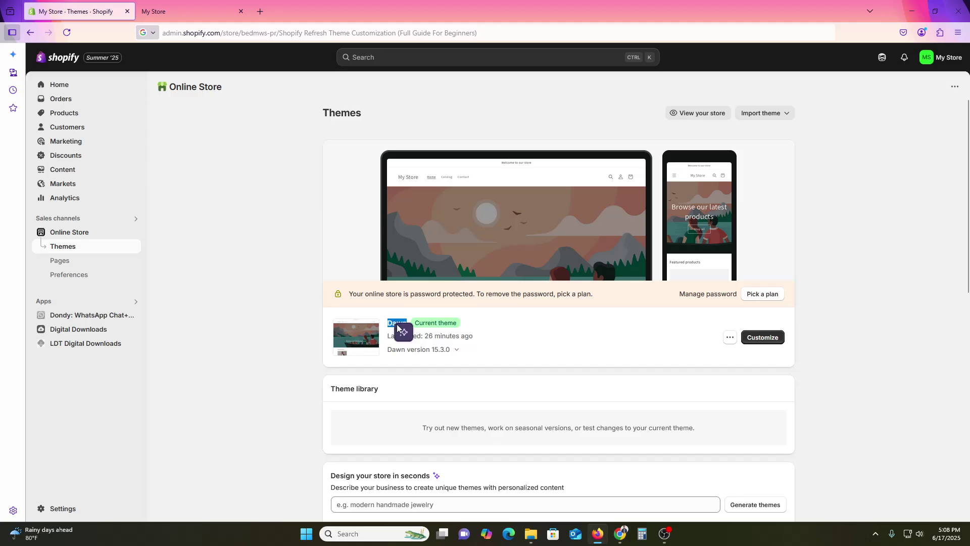
pyautogui.moveTo(403, 332)
pyautogui.click(262, 289)
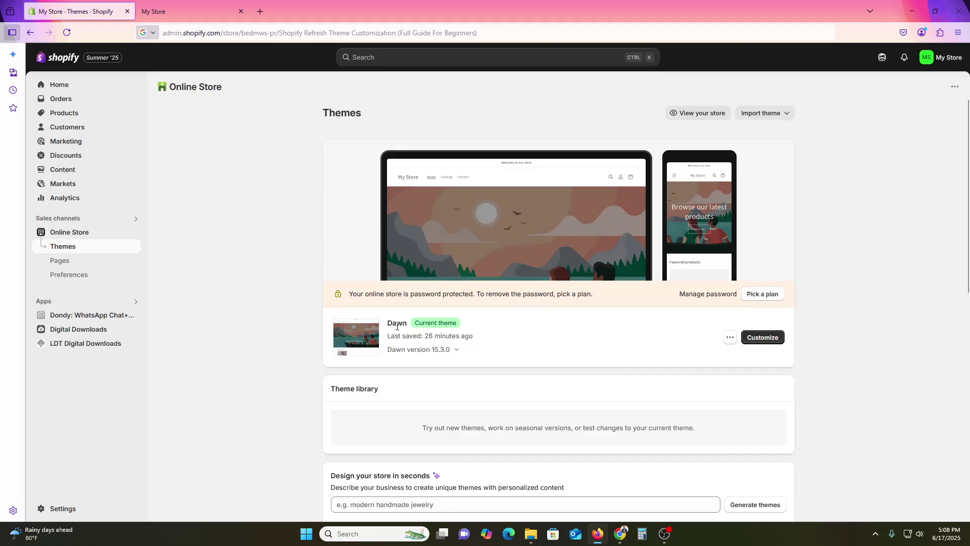
# Visit the Theme Store from below the popular free themes and browse the theme listings
pyautogui.scroll(-2, 470, 369)
pyautogui.scroll(-5, 470, 368)
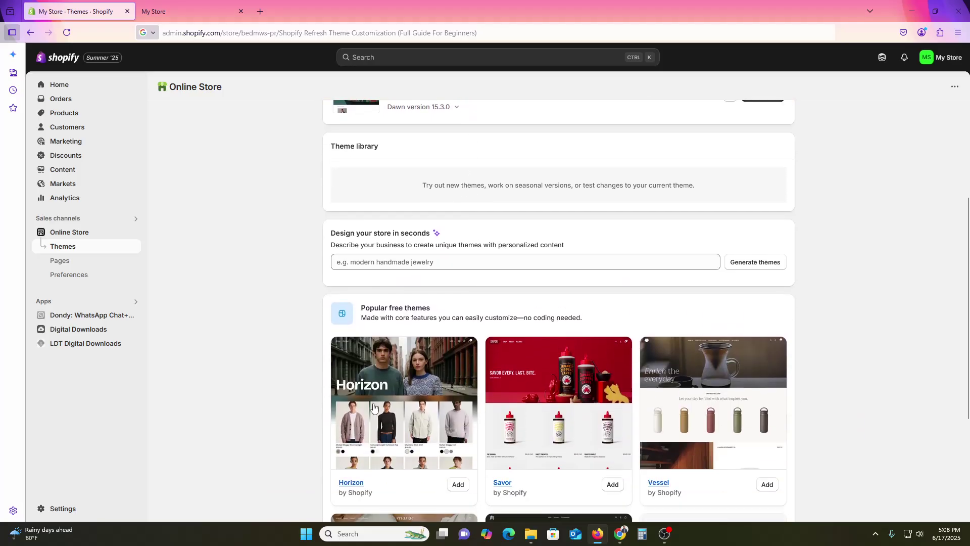
pyautogui.scroll(-2, 371, 412)
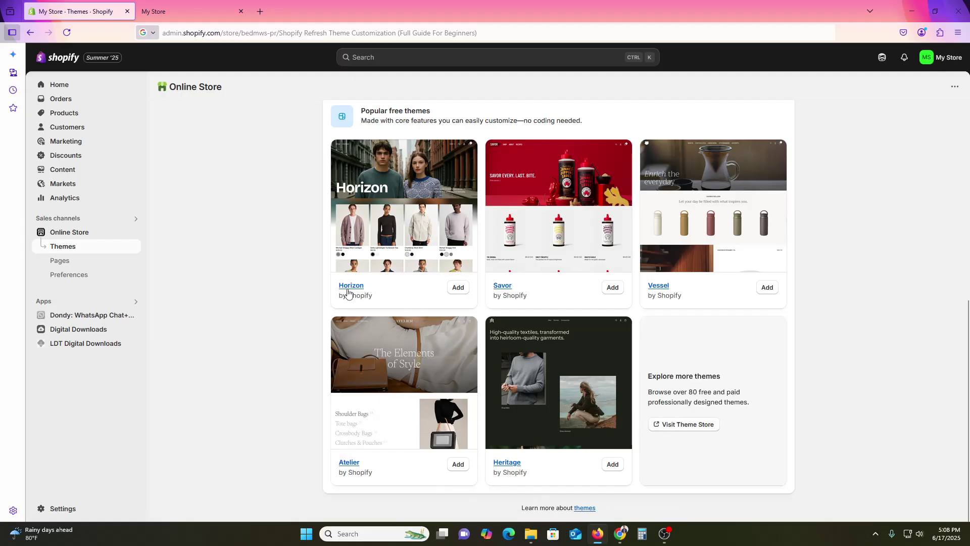
pyautogui.click(691, 429)
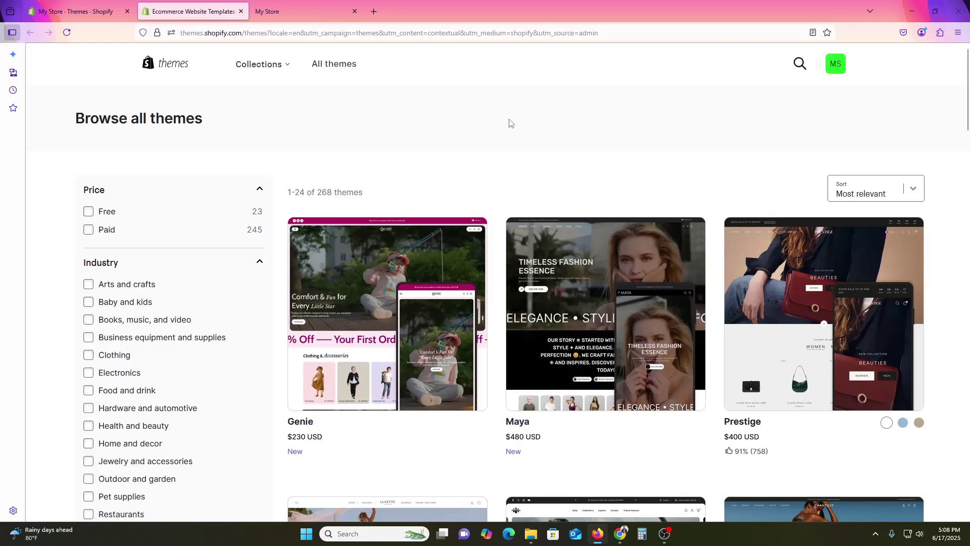
pyautogui.scroll(-5, 501, 152)
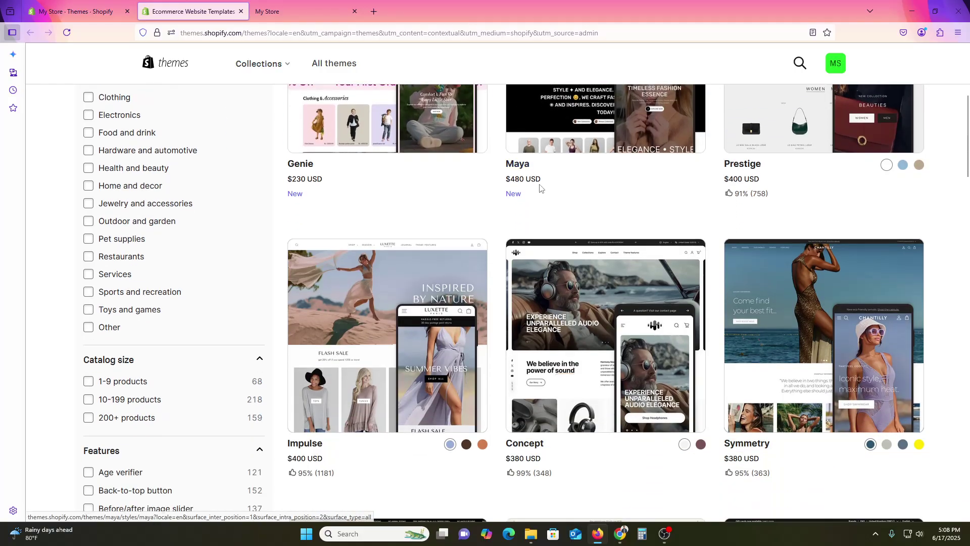
pyautogui.scroll(5, 540, 188)
# Search the Theme Store for "refr", open the free Refresh theme and add it to the store as a trial
pyautogui.click(801, 65)
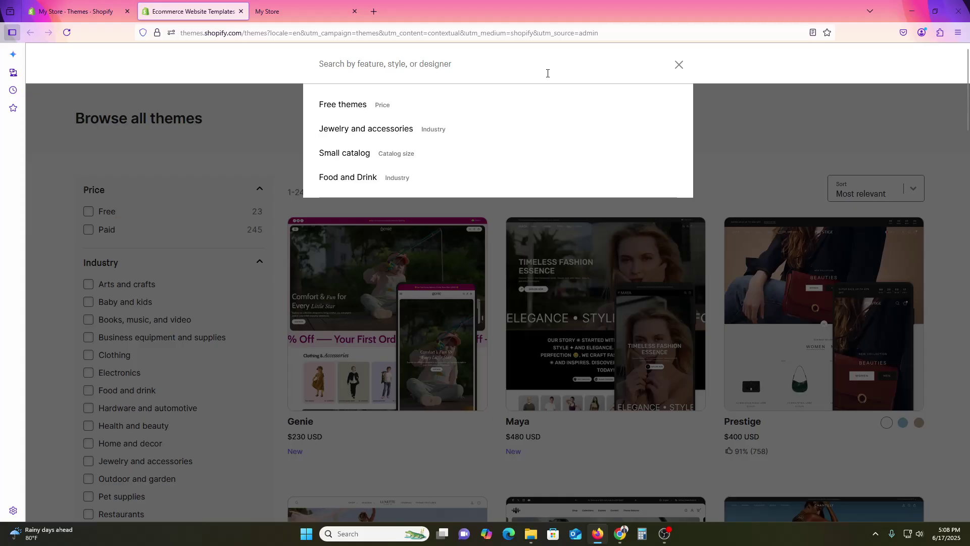
pyautogui.write('refr')
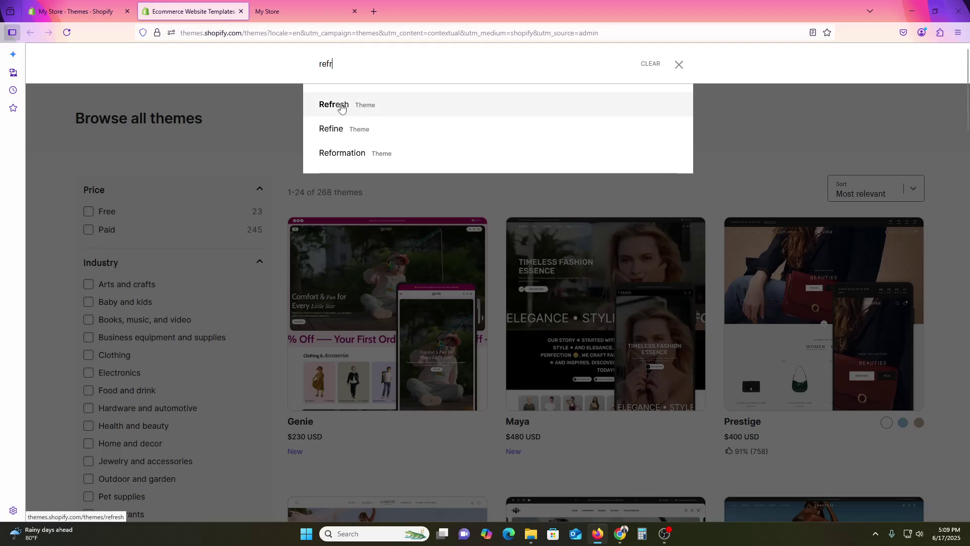
pyautogui.click(350, 105)
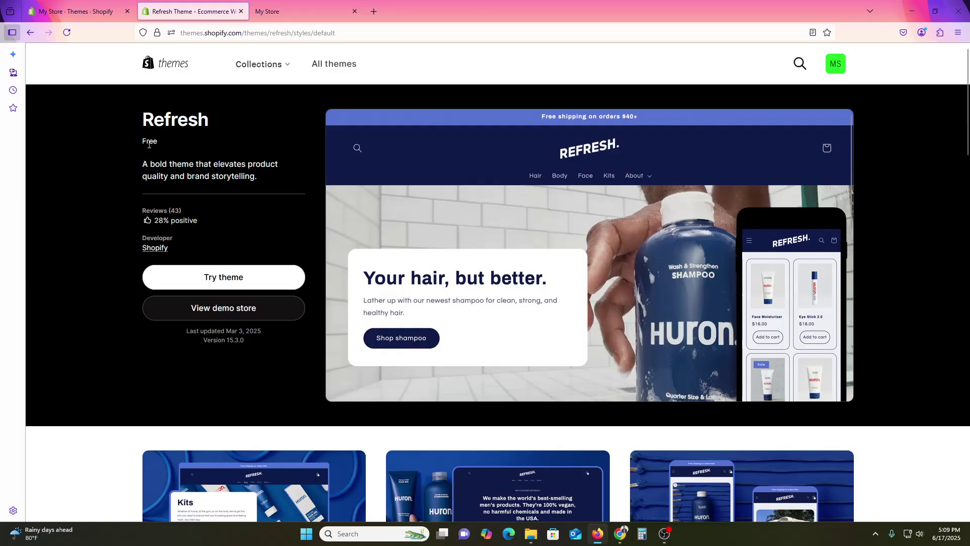
pyautogui.click(150, 145)
pyautogui.click(230, 284)
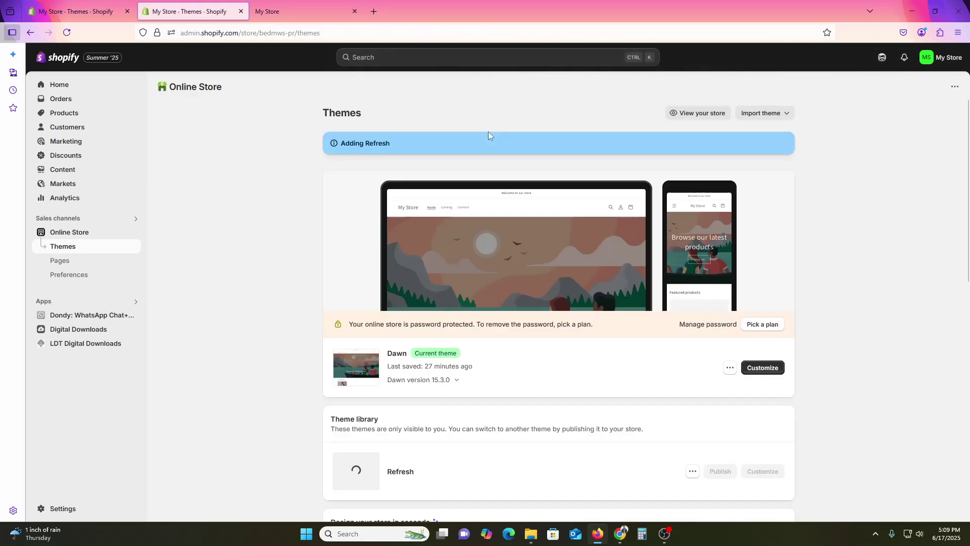
# Publish the Refresh theme from the theme library in place of Dawn
pyautogui.scroll(-1, 506, 253)
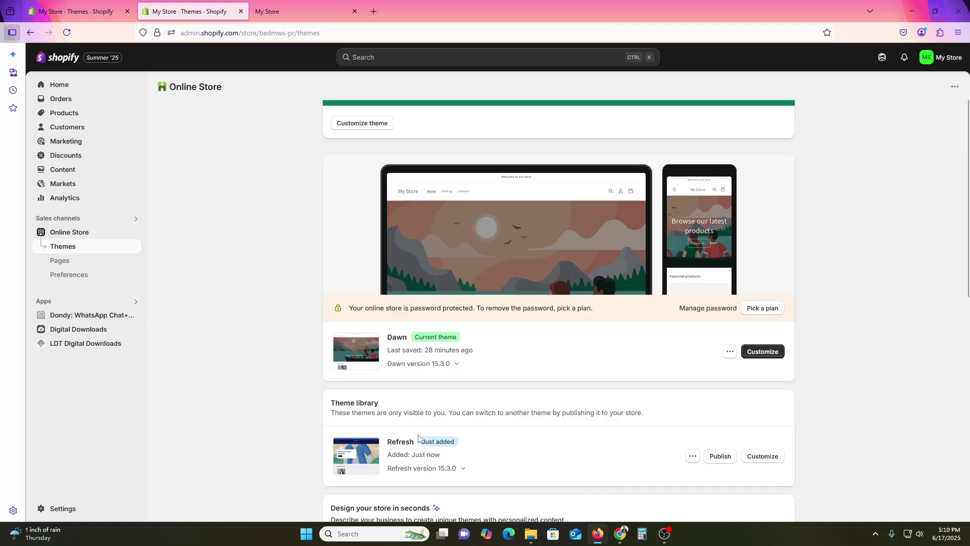
pyautogui.scroll(-2, 421, 437)
pyautogui.moveTo(354, 307); pyautogui.dragTo(366, 307)
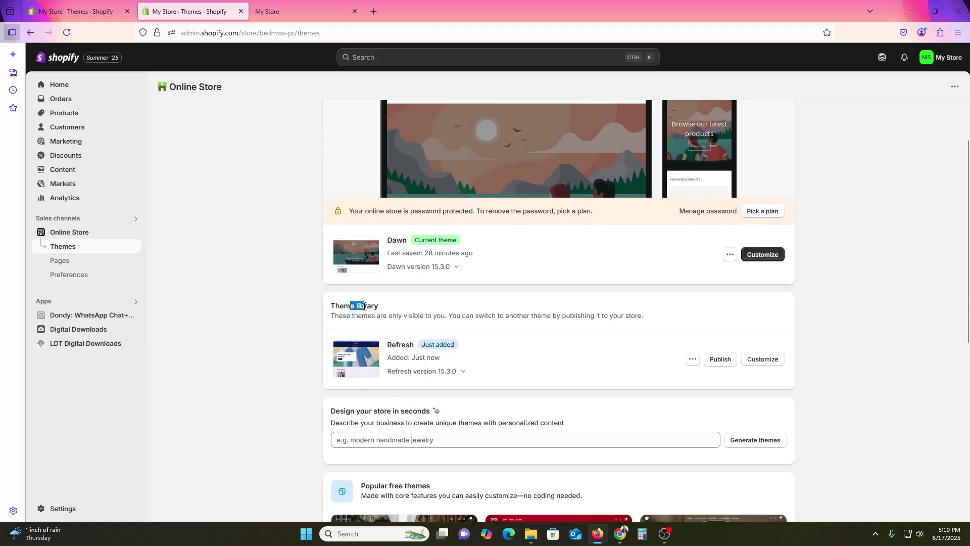
pyautogui.click(338, 319)
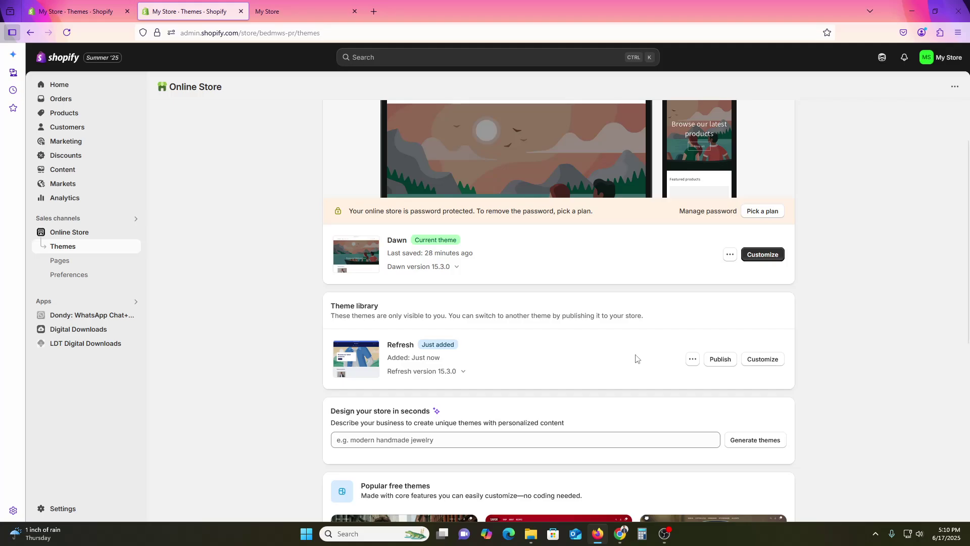
pyautogui.click(726, 361)
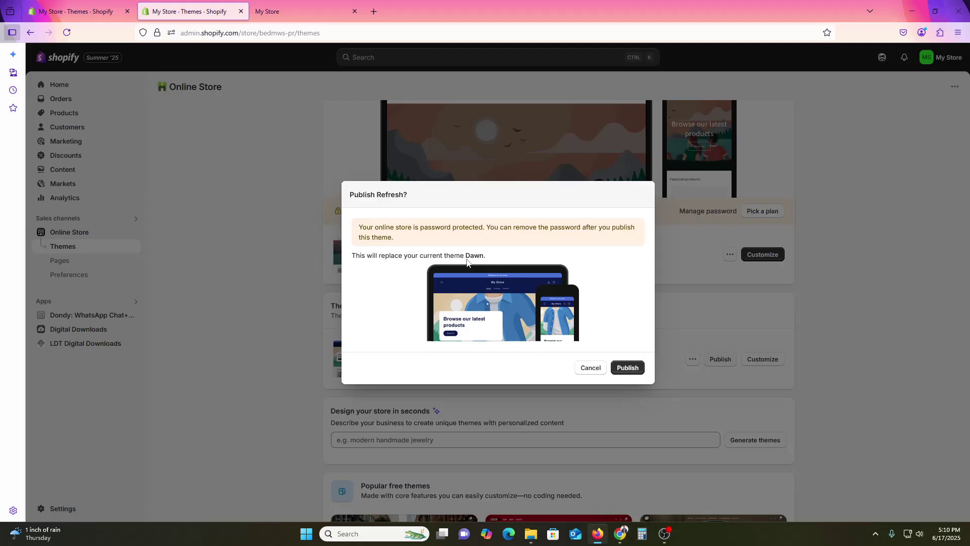
pyautogui.click(636, 374)
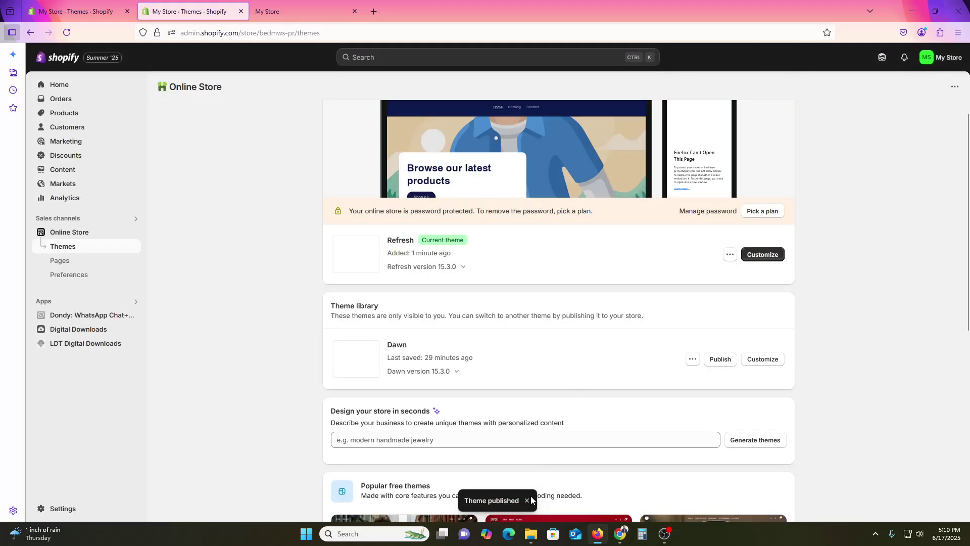
# View the online store with the Refresh theme, close the old storefront tab and review the home page
pyautogui.scroll(2, 511, 426)
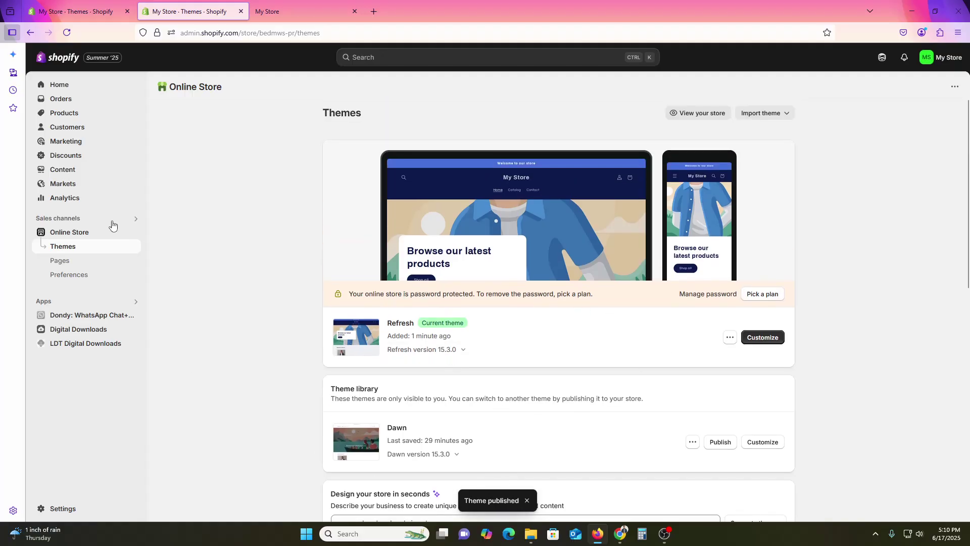
pyautogui.click(133, 234)
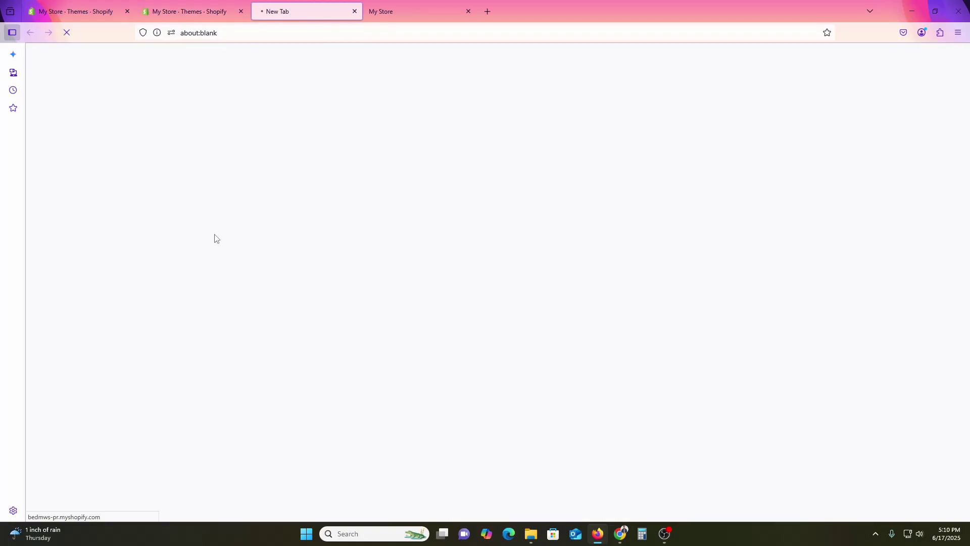
pyautogui.click(468, 11)
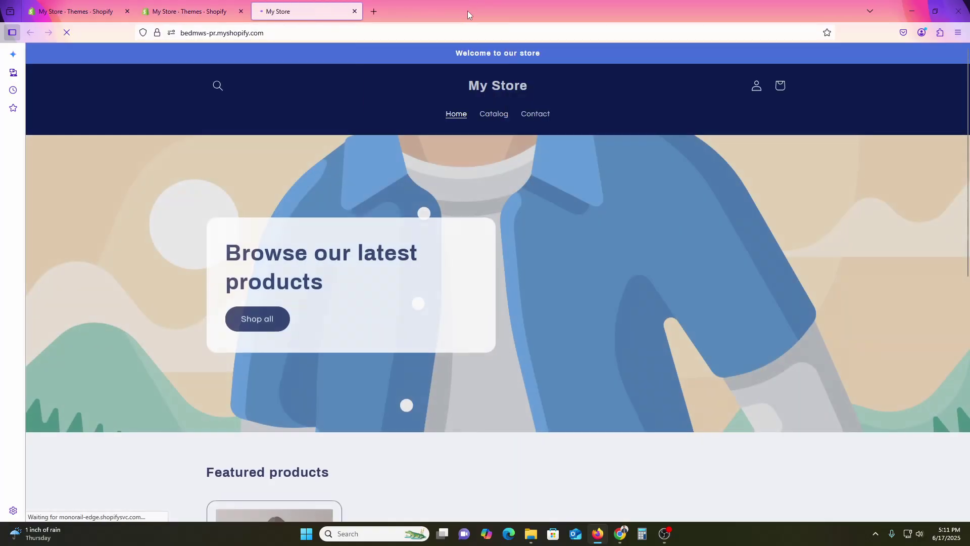
pyautogui.scroll(-8, 822, 198)
pyautogui.scroll(4, 822, 240)
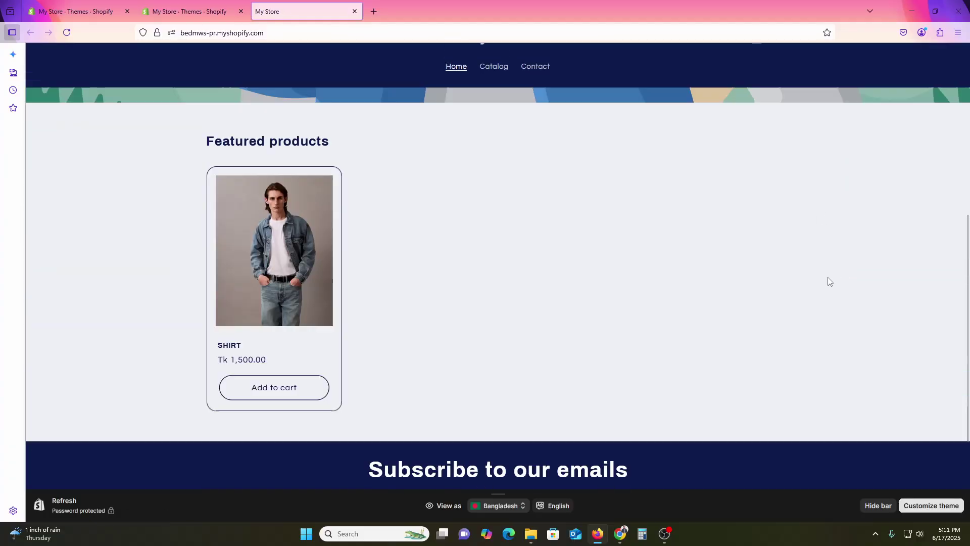
pyautogui.scroll(-4, 953, 274)
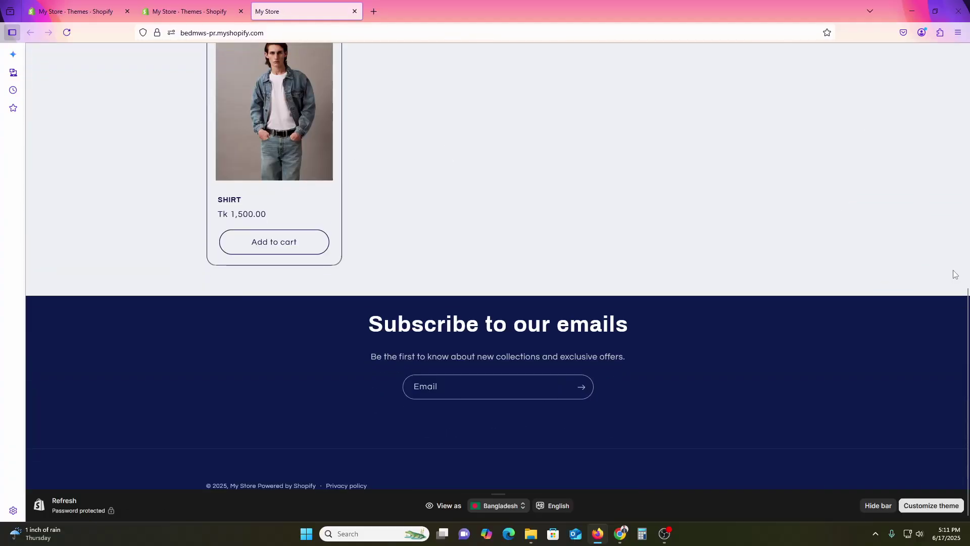
pyautogui.scroll(6, 953, 274)
pyautogui.scroll(-6, 953, 274)
pyautogui.scroll(8, 202, 285)
# Return to the themes page and open the Refresh theme in the theme editor
pyautogui.click(165, 6)
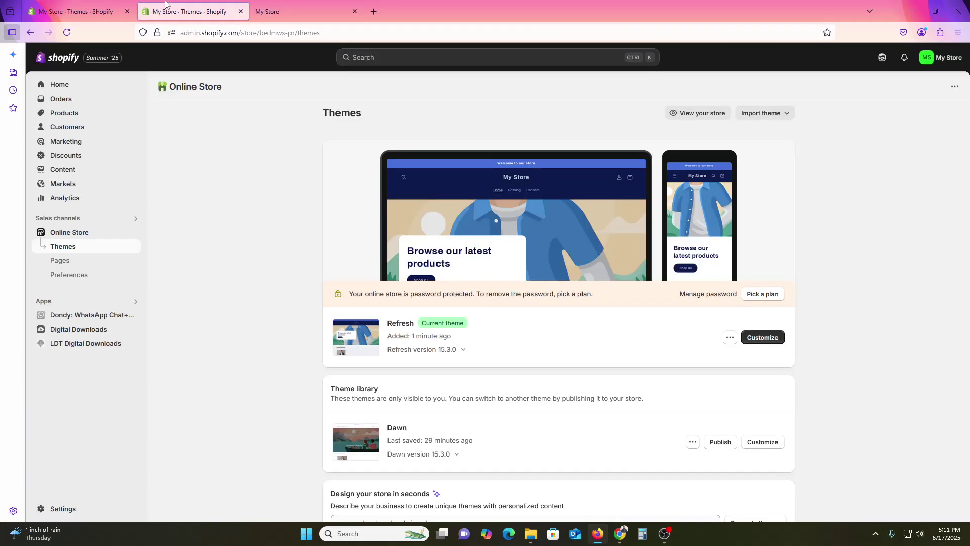
pyautogui.click(81, 4)
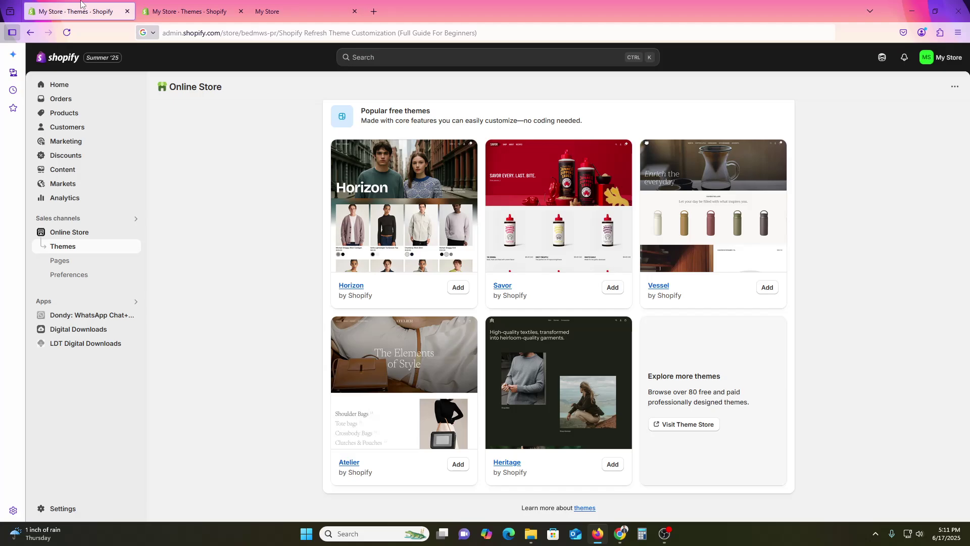
pyautogui.click(195, 7)
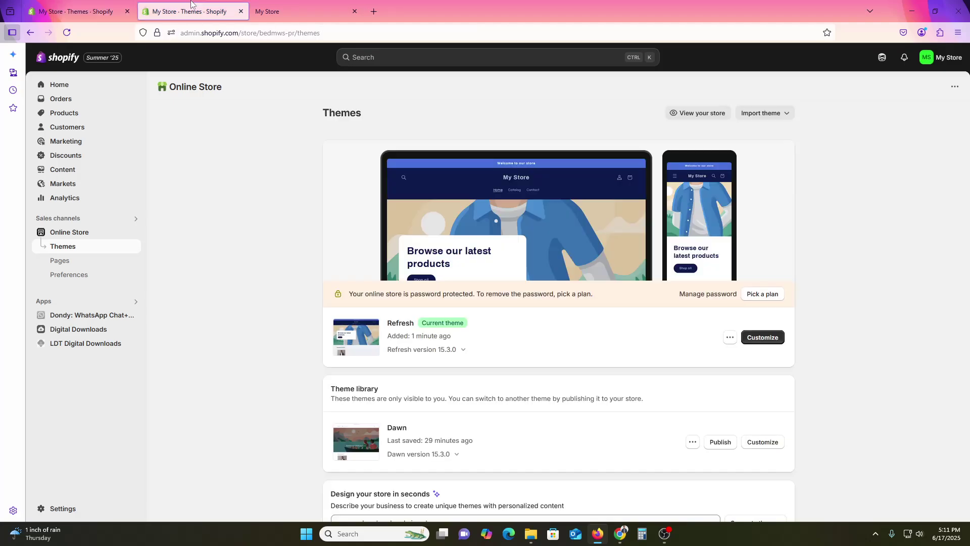
pyautogui.click(759, 338)
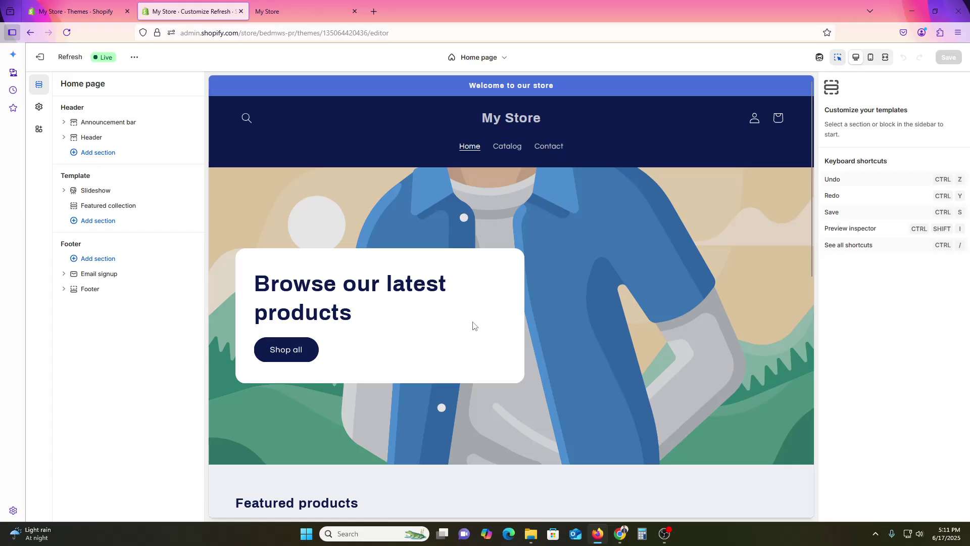
# Open the settings of the header's Announcement bar section and expand its blocks
pyautogui.click(101, 125)
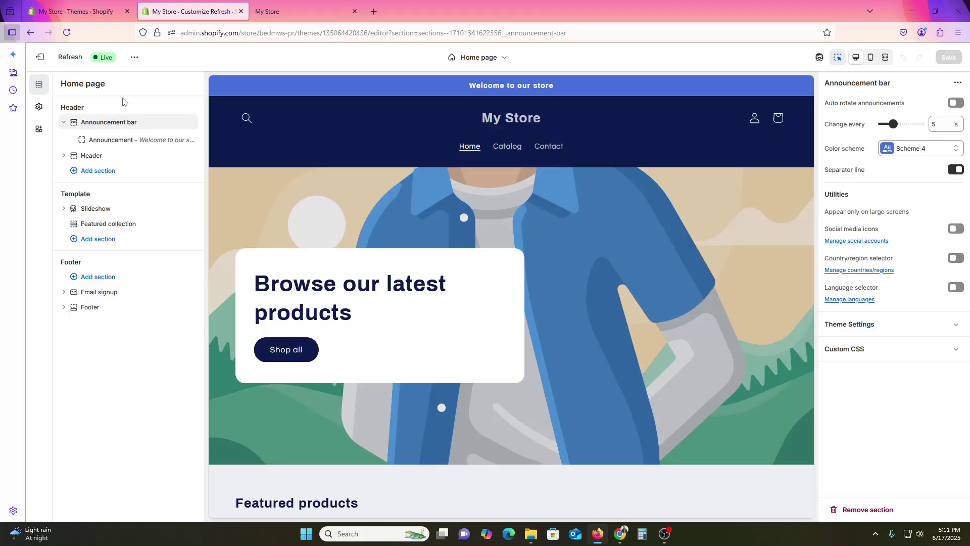
pyautogui.click(79, 114)
pyautogui.click(93, 126)
pyautogui.click(64, 122)
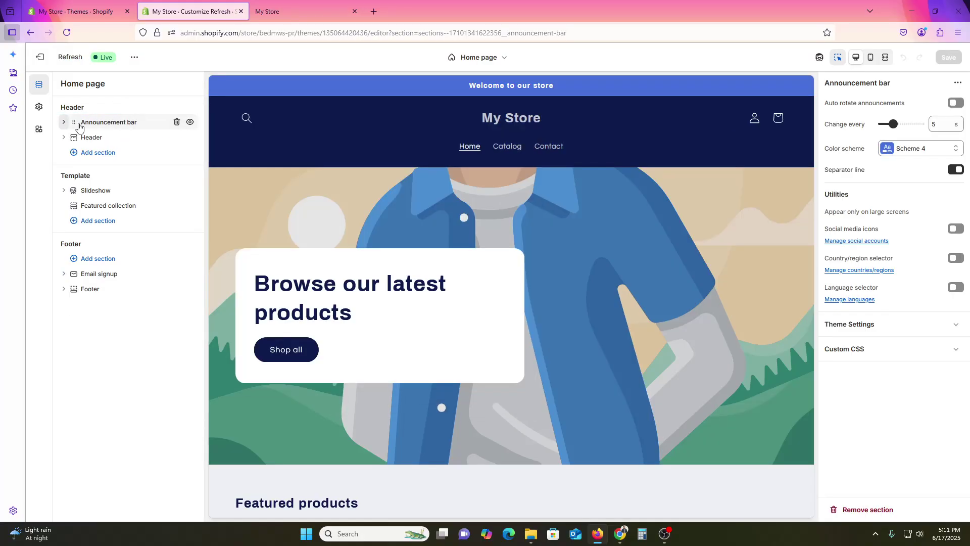
pyautogui.click(111, 126)
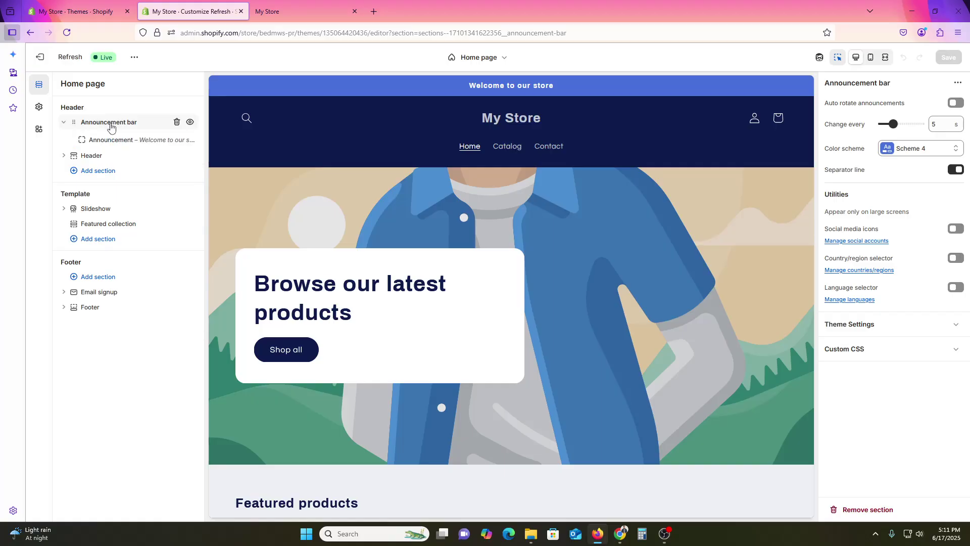
# Try hiding the Announcement bar section and restore its visibility
pyautogui.click(190, 122)
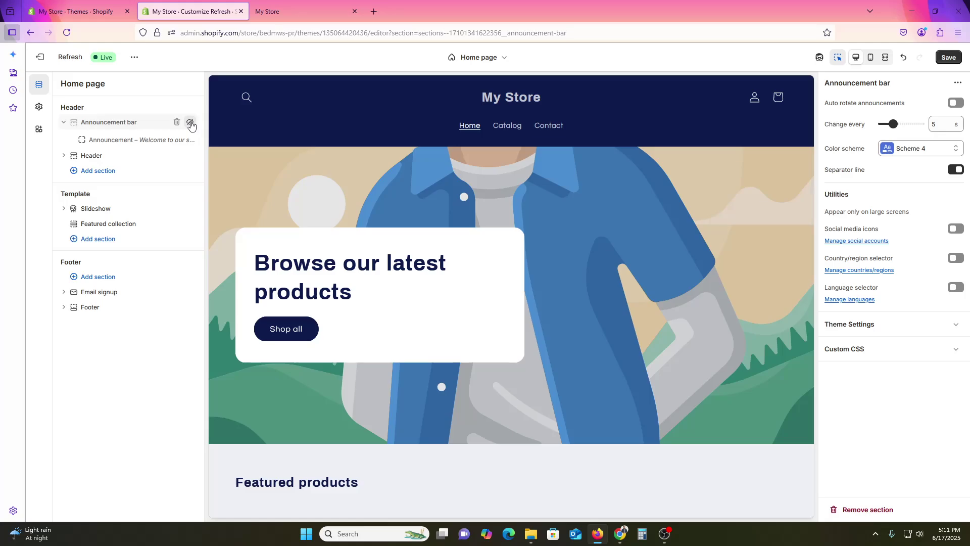
pyautogui.click(191, 123)
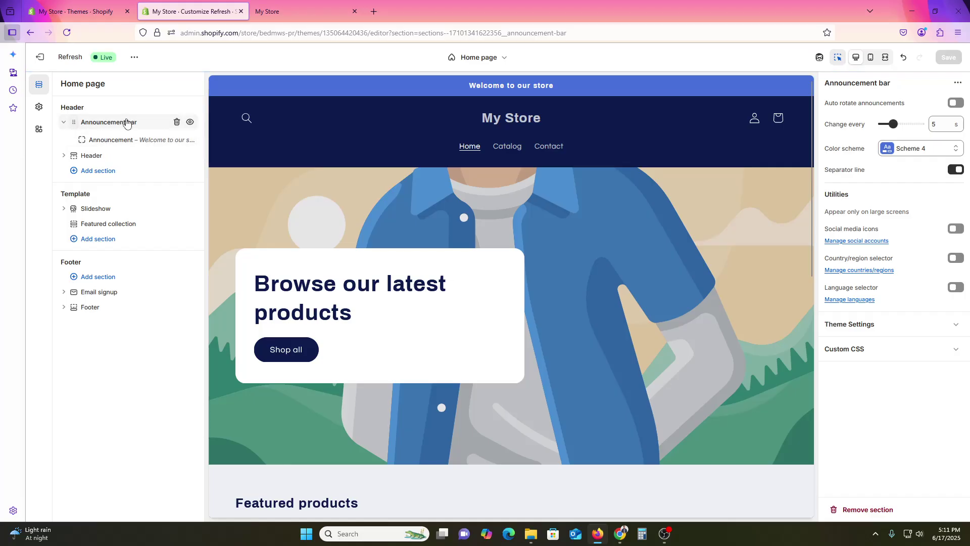
# Open the announcement block's settings, return to the Announcement bar section and try auto-rotating announcements before turning that option off again
pyautogui.click(114, 143)
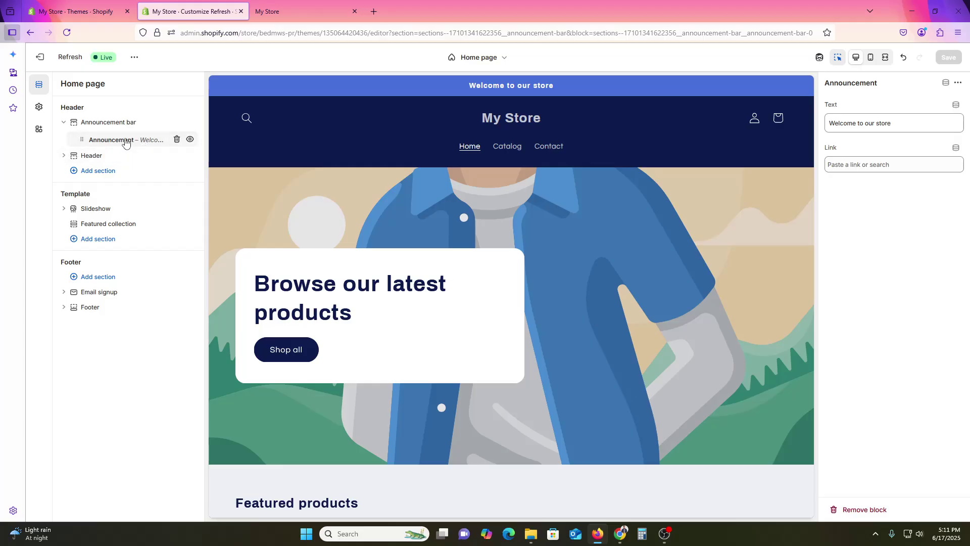
pyautogui.click(124, 125)
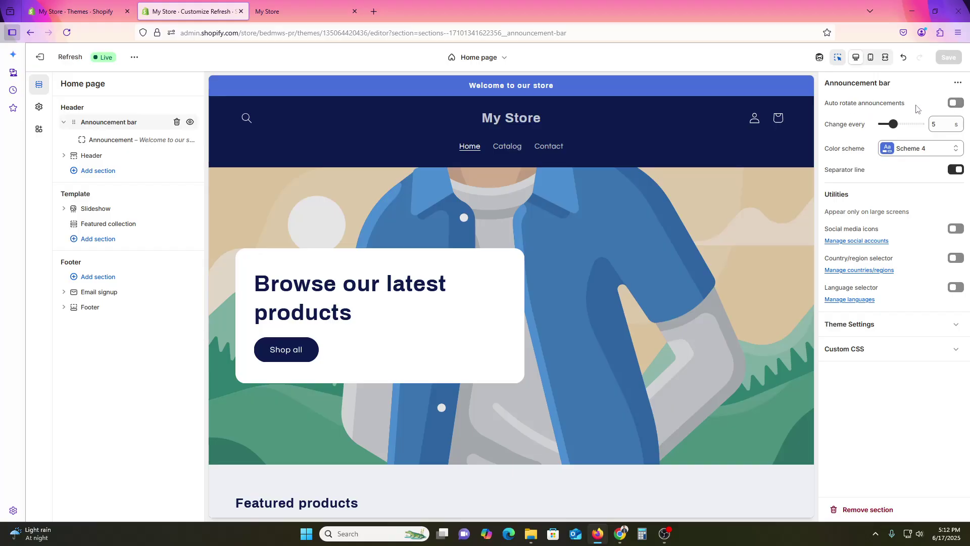
pyautogui.click(952, 105)
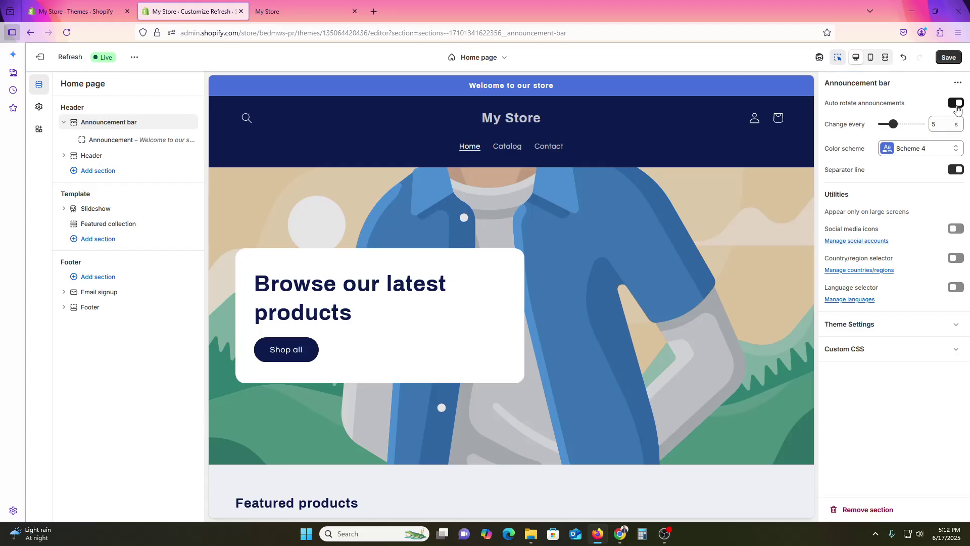
pyautogui.click(956, 105)
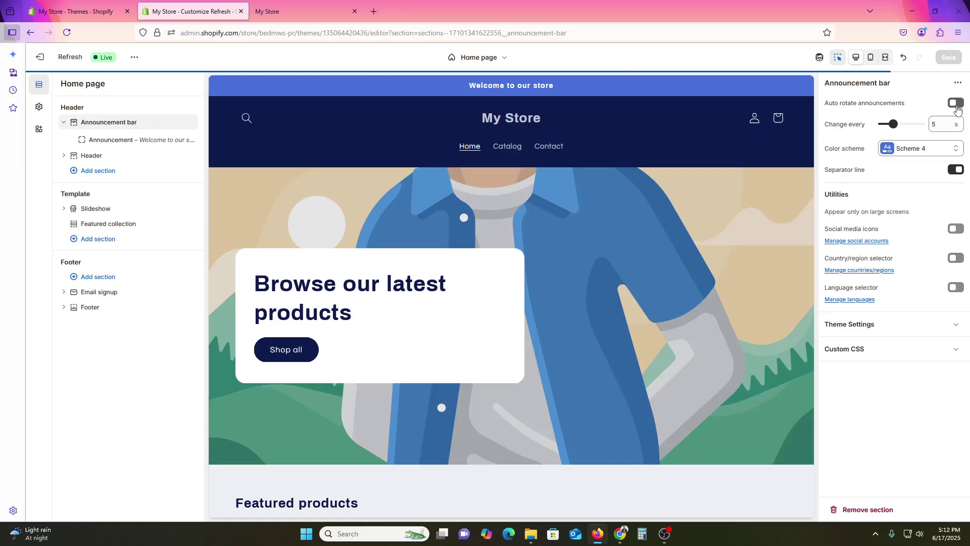
# Try Scheme 3 and a disabled separator line on the announcement bar, restoring Scheme 4 and the separator line
pyautogui.click(911, 152)
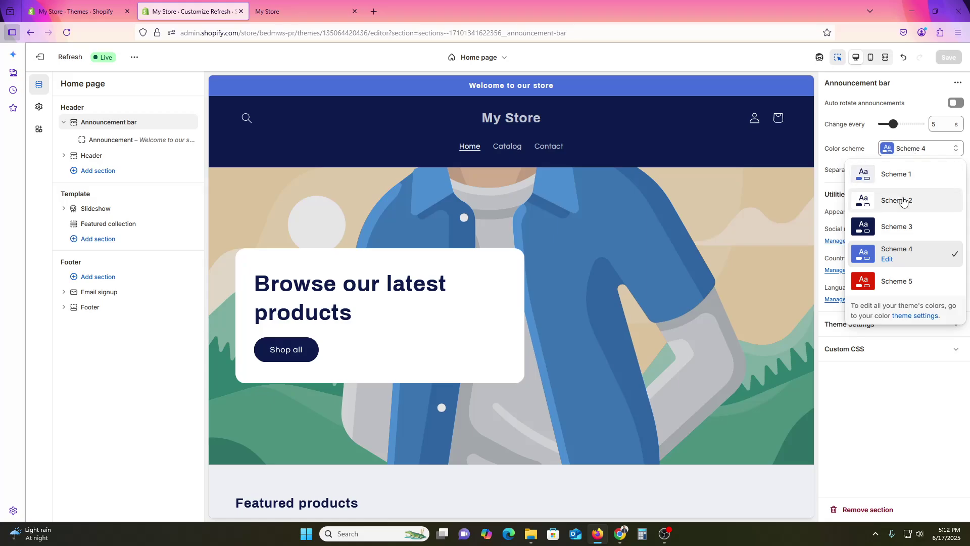
pyautogui.click(906, 234)
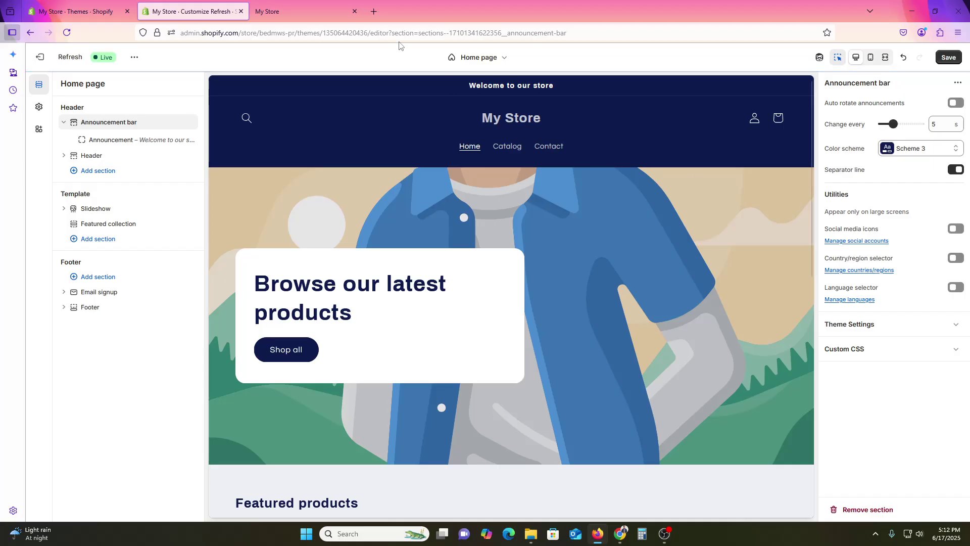
pyautogui.click(908, 152)
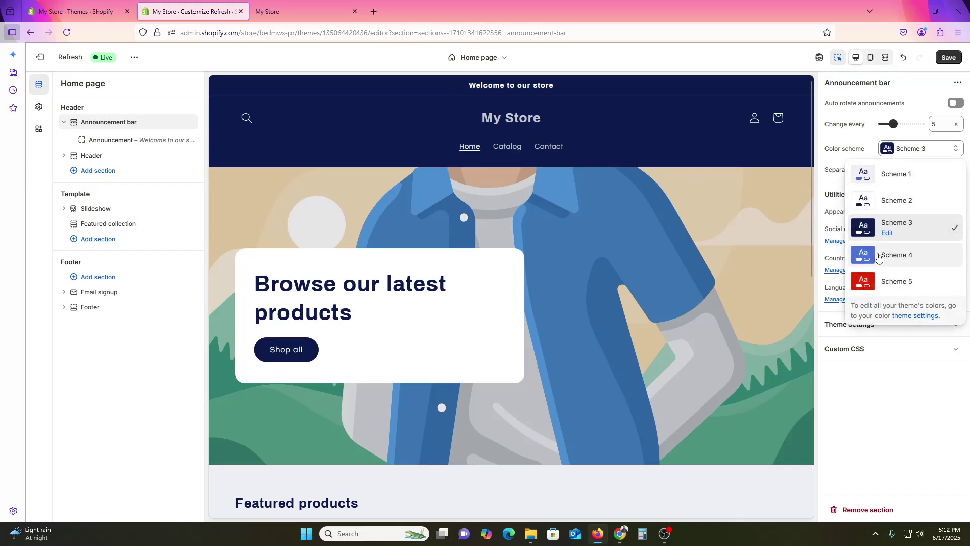
pyautogui.click(879, 258)
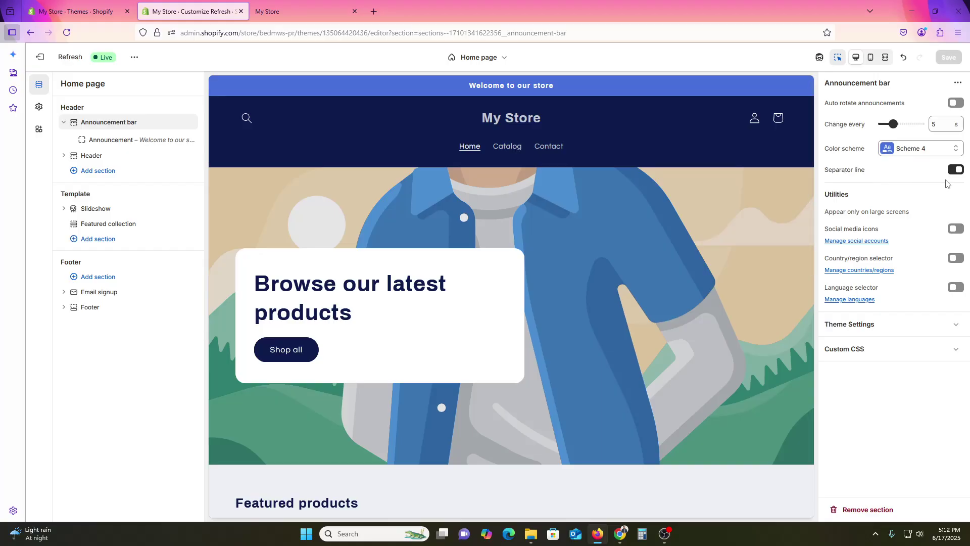
pyautogui.click(957, 170)
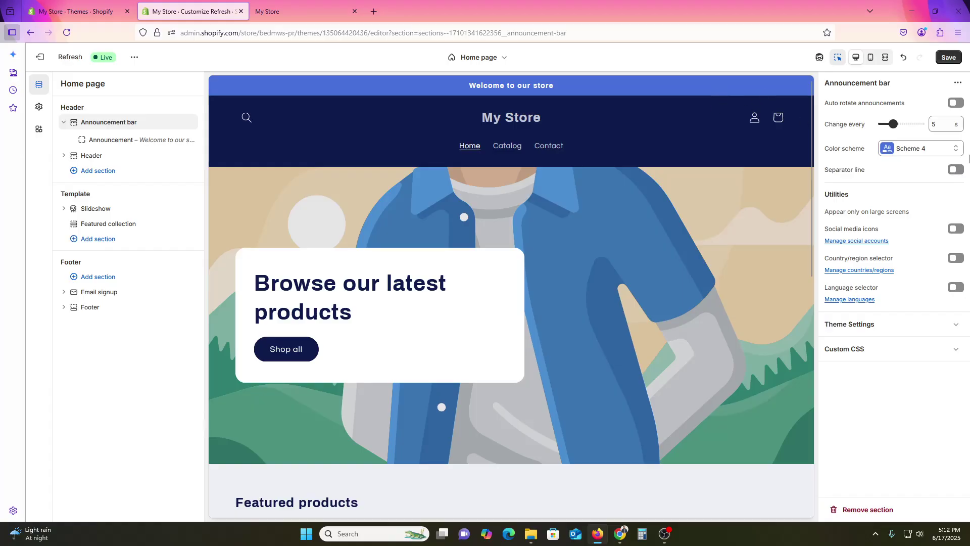
pyautogui.click(960, 173)
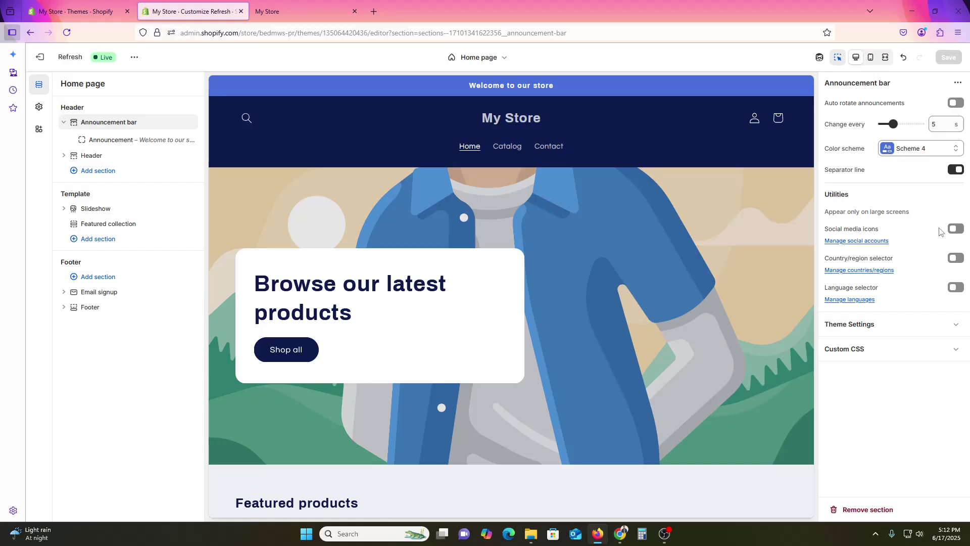
# Enable the announcement bar's social media icons and set the Facebook link in the theme's social media settings to facebook.com
pyautogui.click(957, 229)
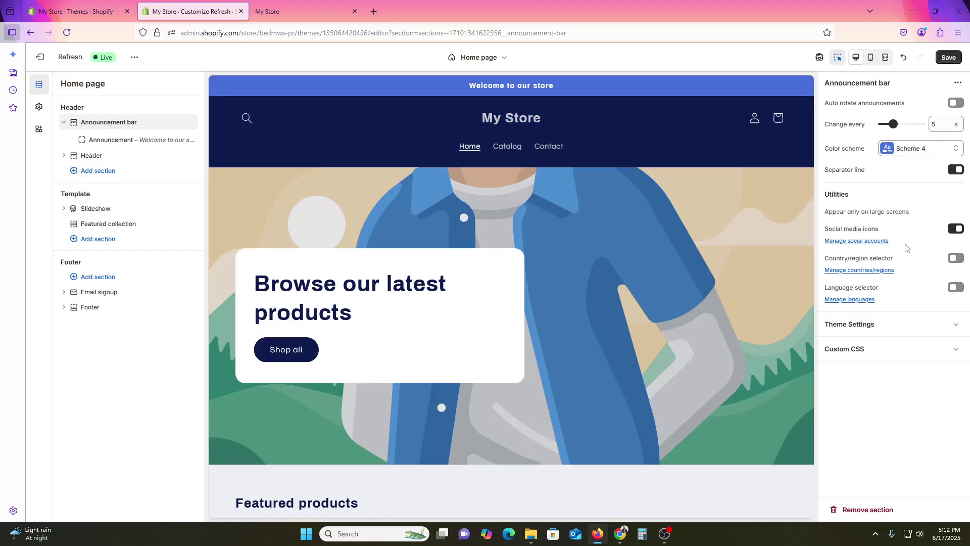
pyautogui.click(855, 241)
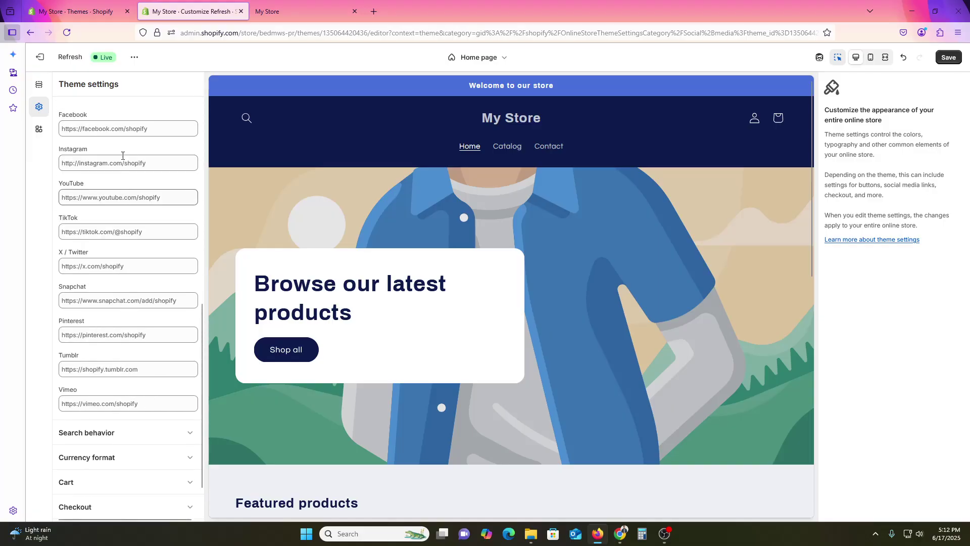
pyautogui.click(94, 230)
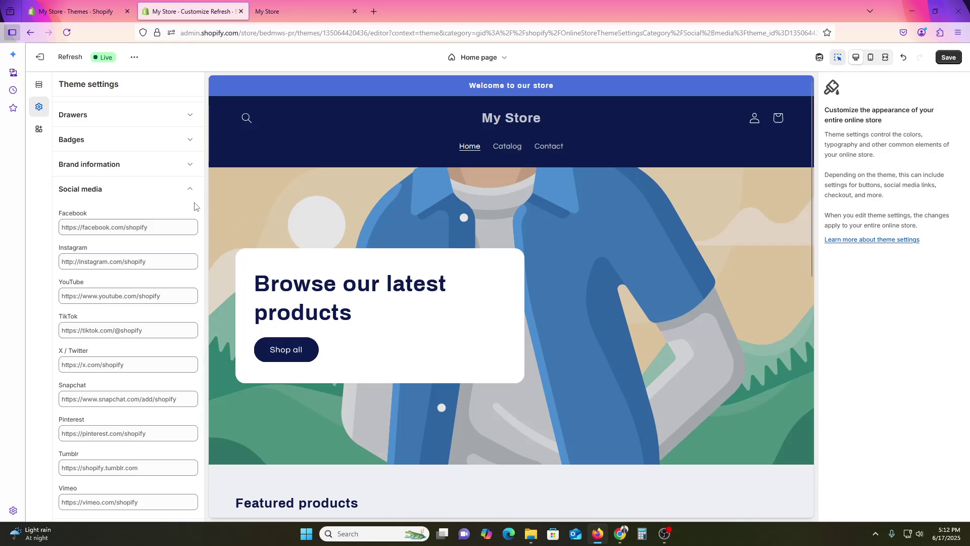
pyautogui.write('fac')
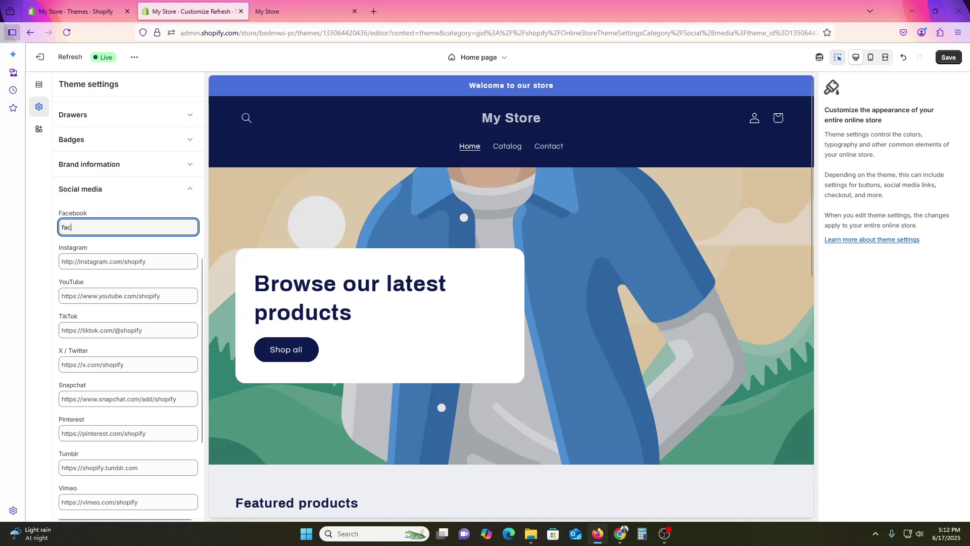
pyautogui.write('ebook.com')
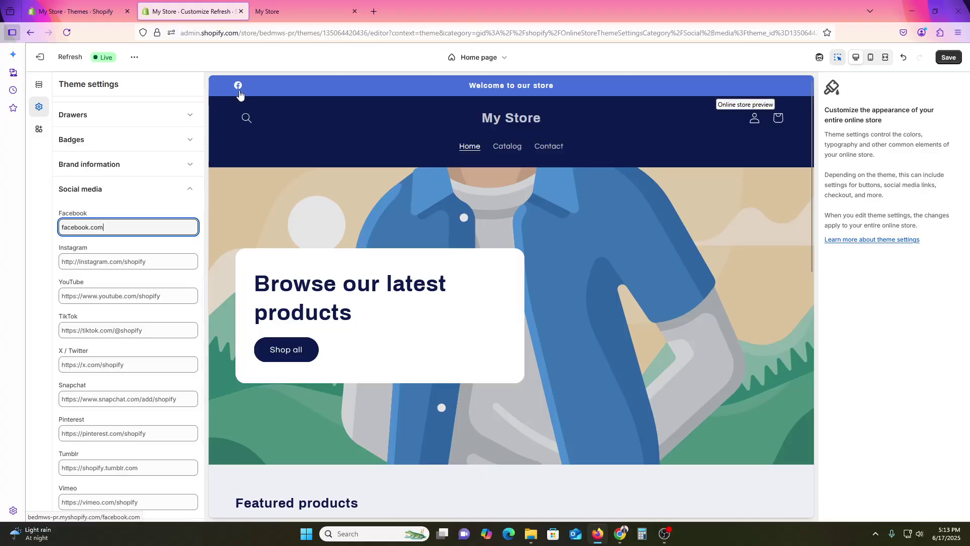
pyautogui.click(173, 189)
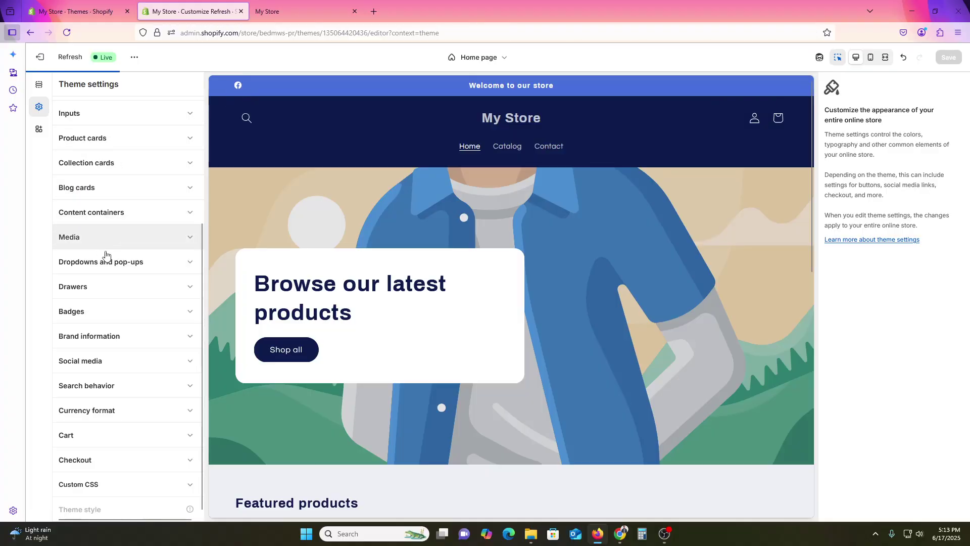
# Review the theme's Logo settings and the individual colors of Scheme 1
pyautogui.scroll(3, 105, 257)
pyautogui.click(122, 110)
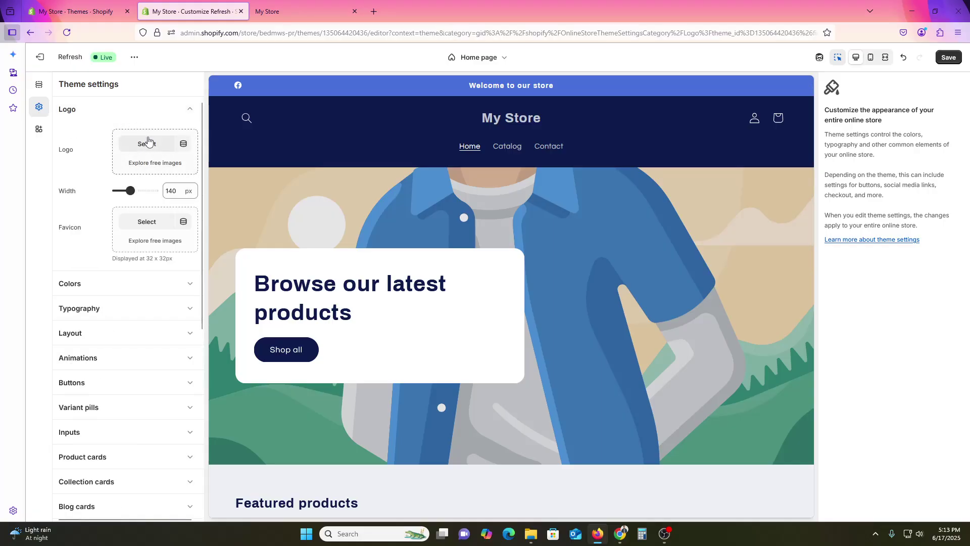
pyautogui.click(134, 110)
pyautogui.click(95, 136)
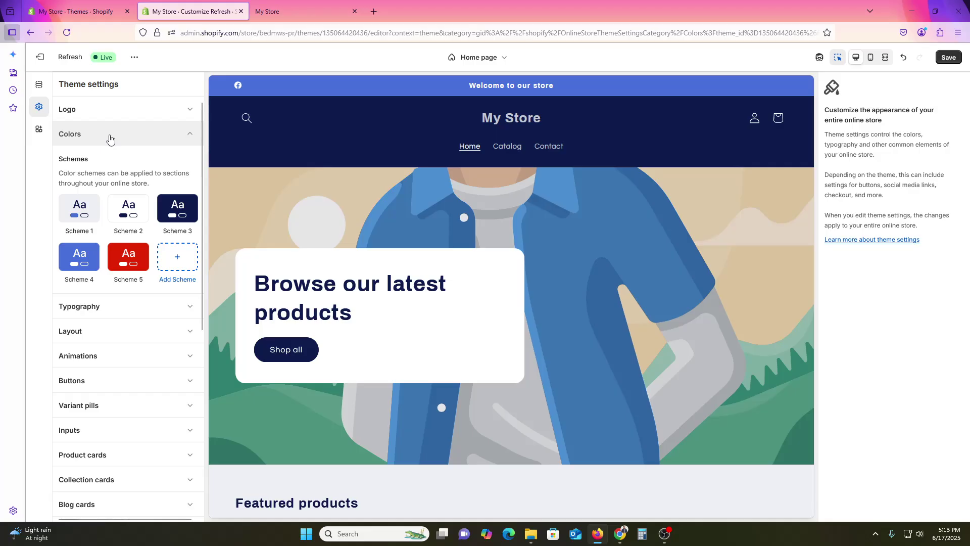
pyautogui.click(79, 215)
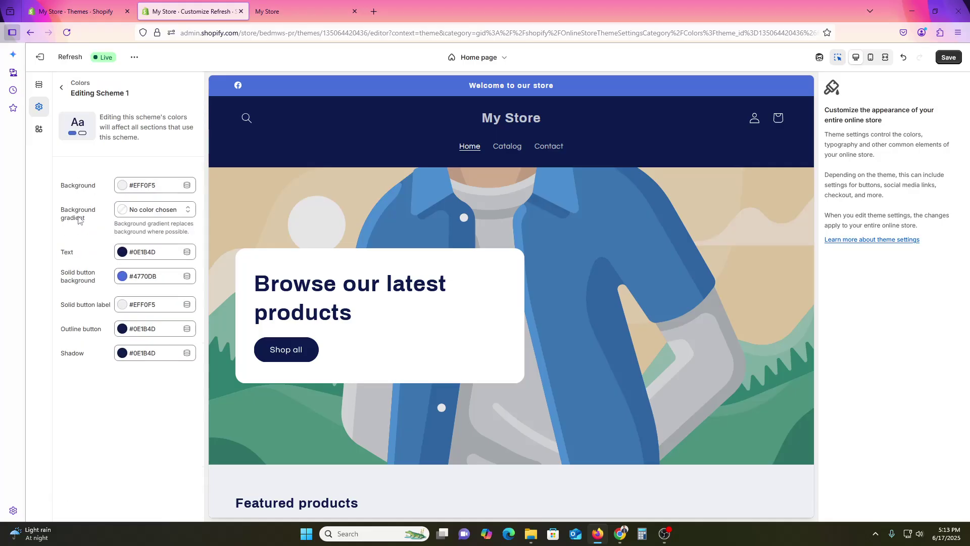
pyautogui.click(61, 88)
pyautogui.click(90, 136)
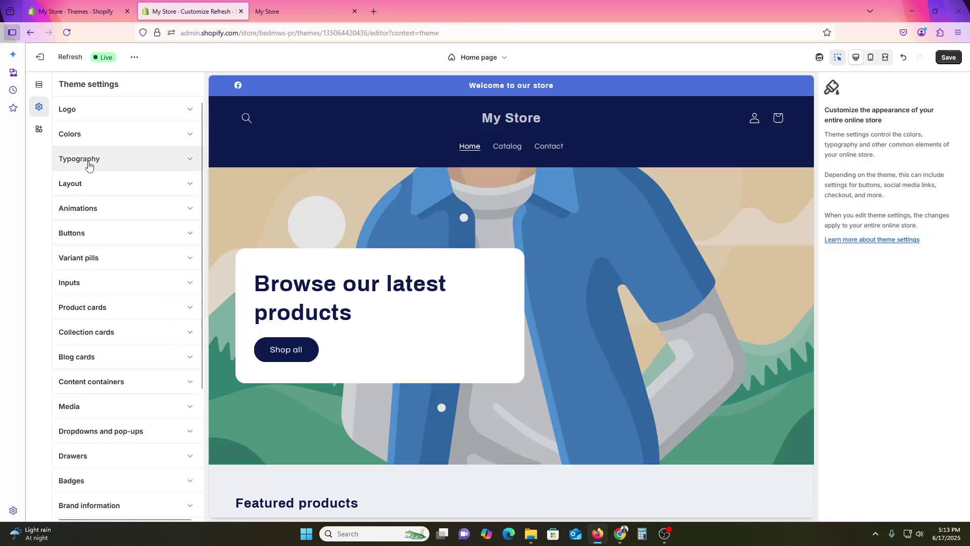
# Review the theme's Typography settings and browse the fonts available for headings without changing the font
pyautogui.click(89, 161)
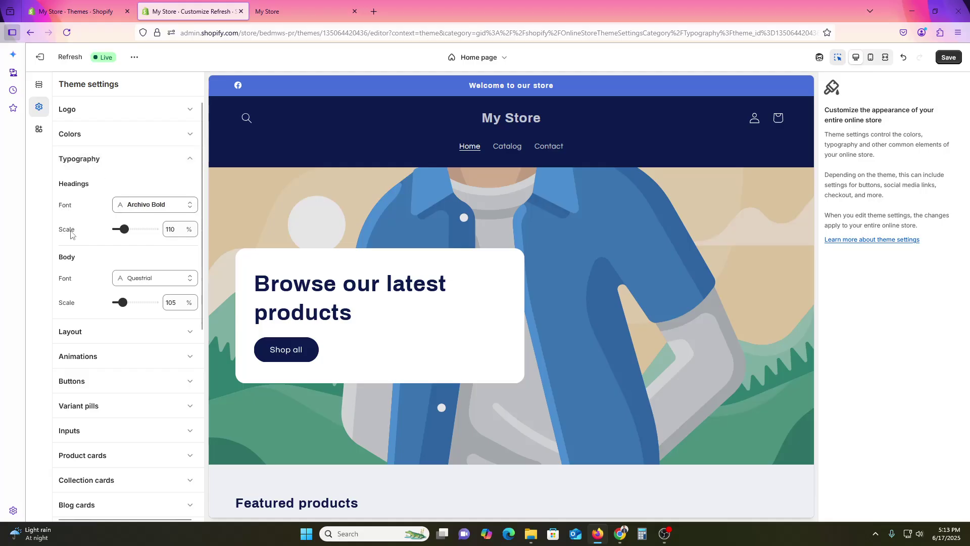
pyautogui.click(146, 207)
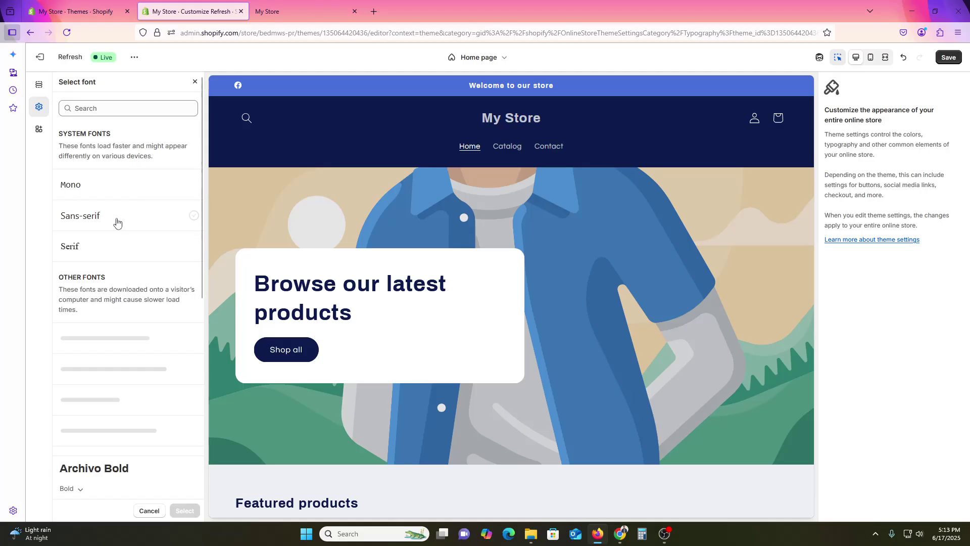
pyautogui.scroll(-5, 104, 334)
pyautogui.scroll(5, 107, 353)
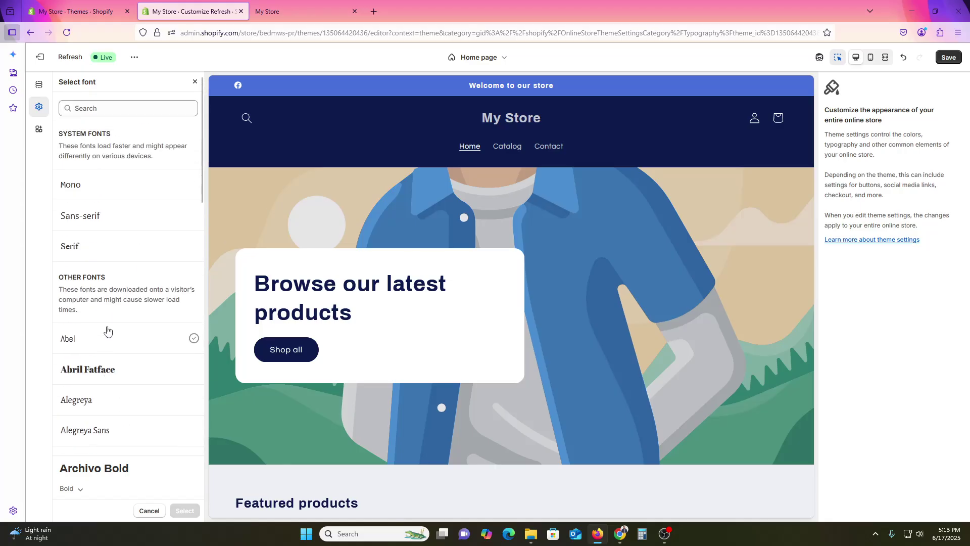
pyautogui.click(195, 81)
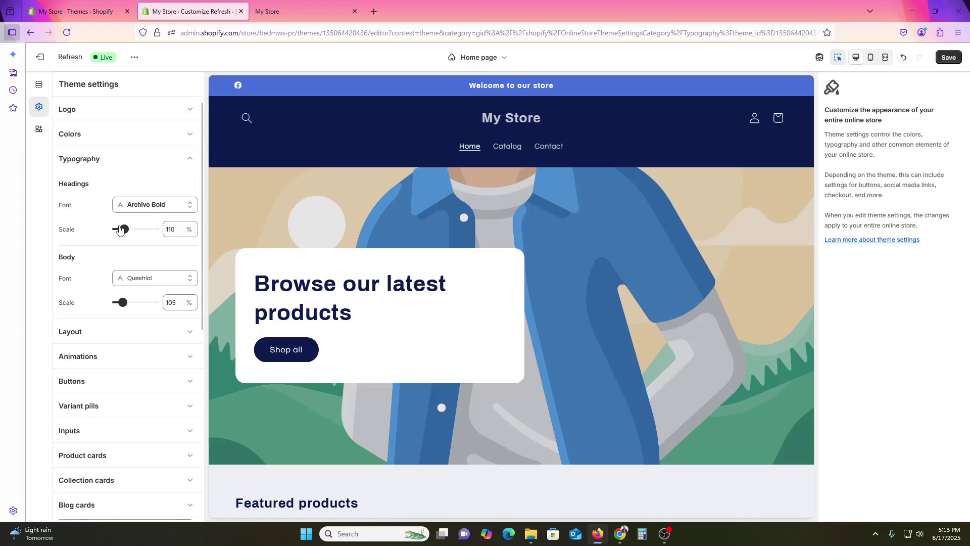
pyautogui.click(118, 159)
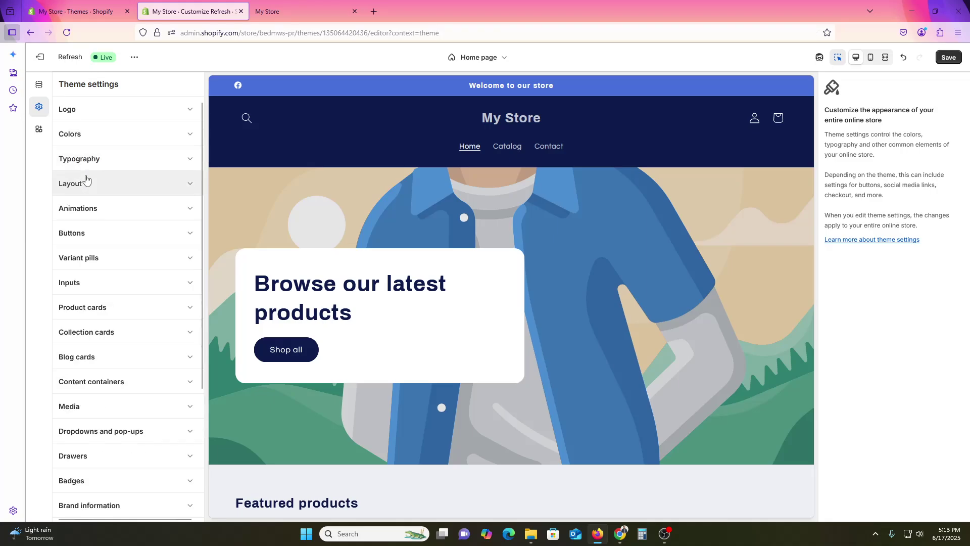
# Check the Layout settings and try the Vertical lift hover effect under Animations, setting it back to None
pyautogui.click(101, 185)
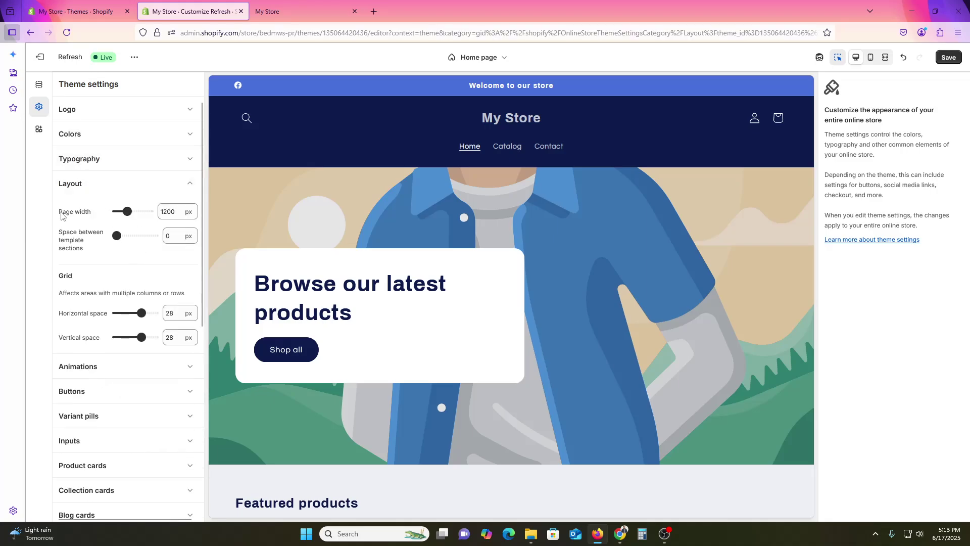
pyautogui.scroll(-2, 89, 317)
pyautogui.click(93, 318)
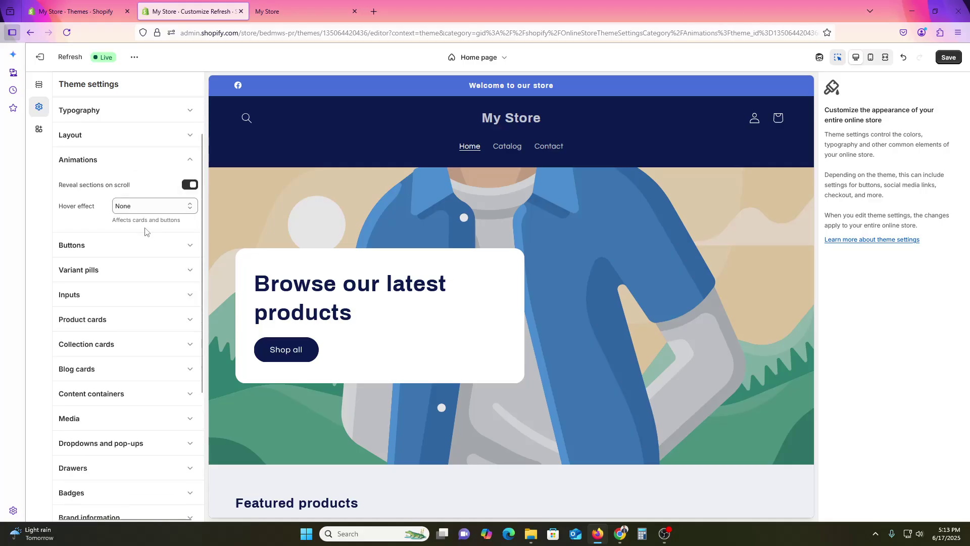
pyautogui.click(149, 206)
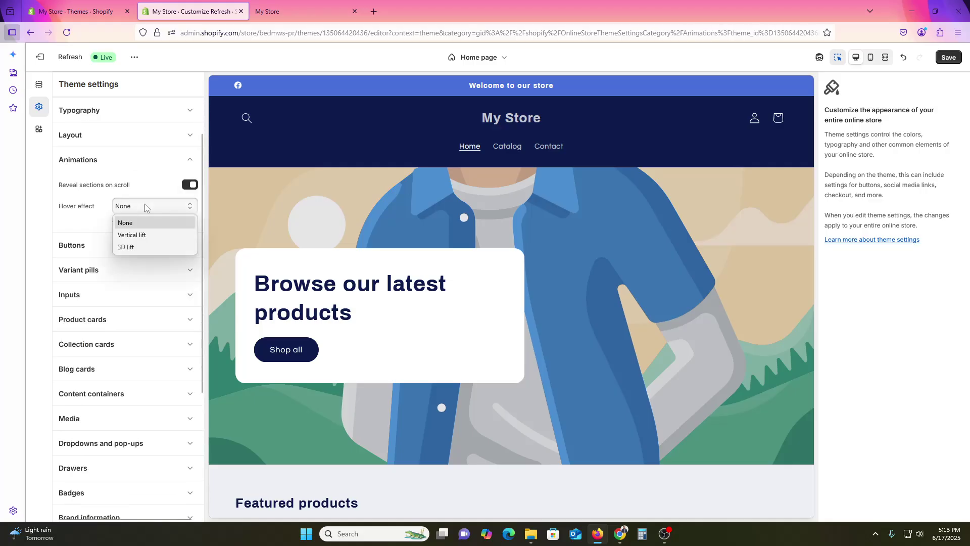
pyautogui.click(145, 235)
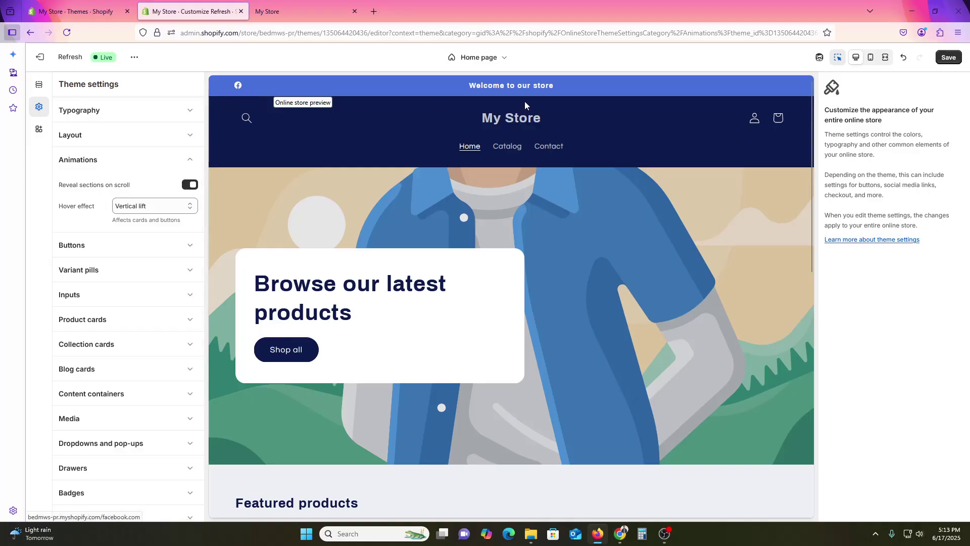
pyautogui.click(152, 206)
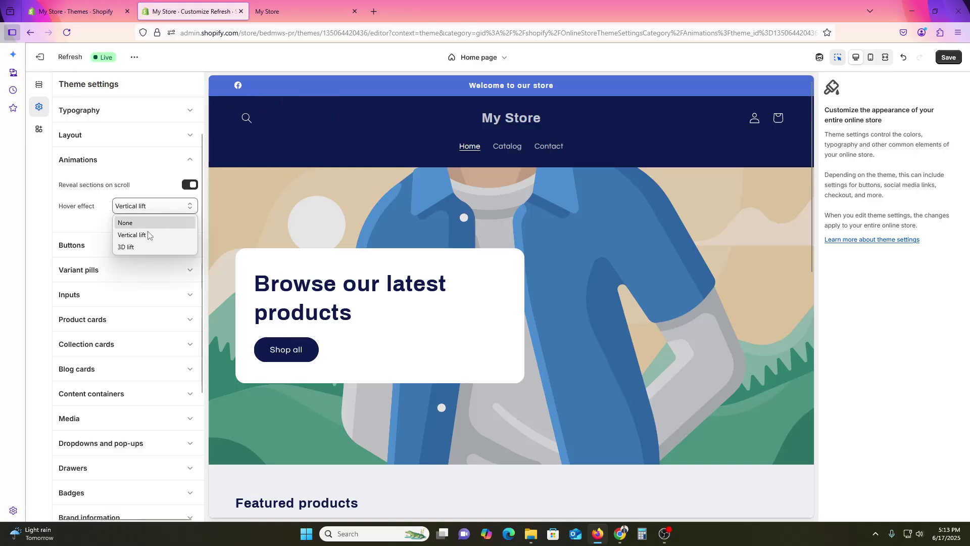
pyautogui.click(182, 220)
# Review the theme's Buttons and Checkout settings and return to the home page's section list
pyautogui.click(106, 251)
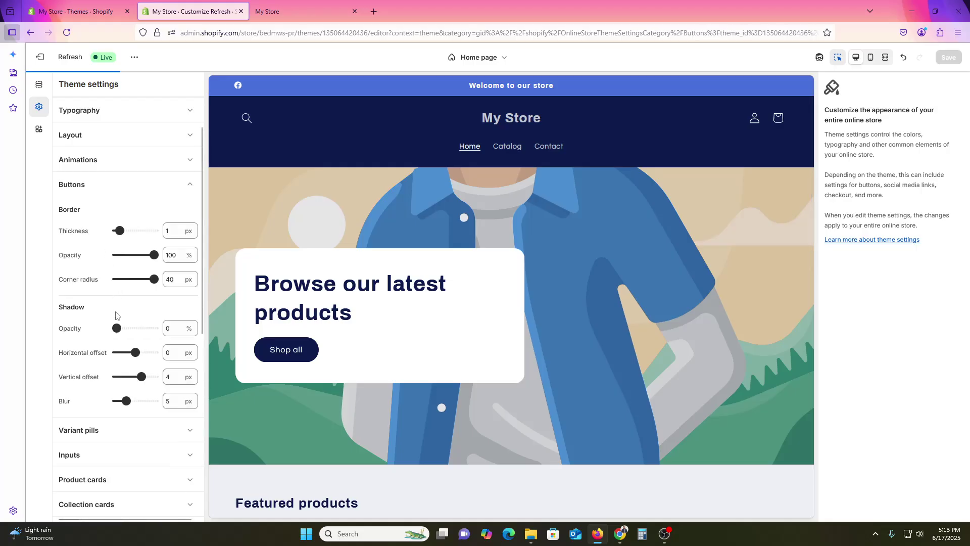
pyautogui.scroll(-6, 100, 238)
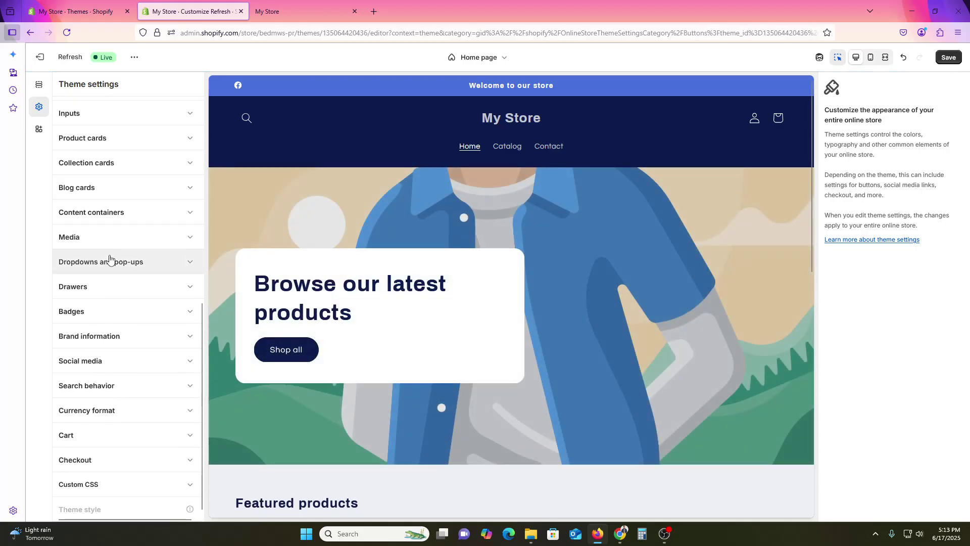
pyautogui.click(137, 459)
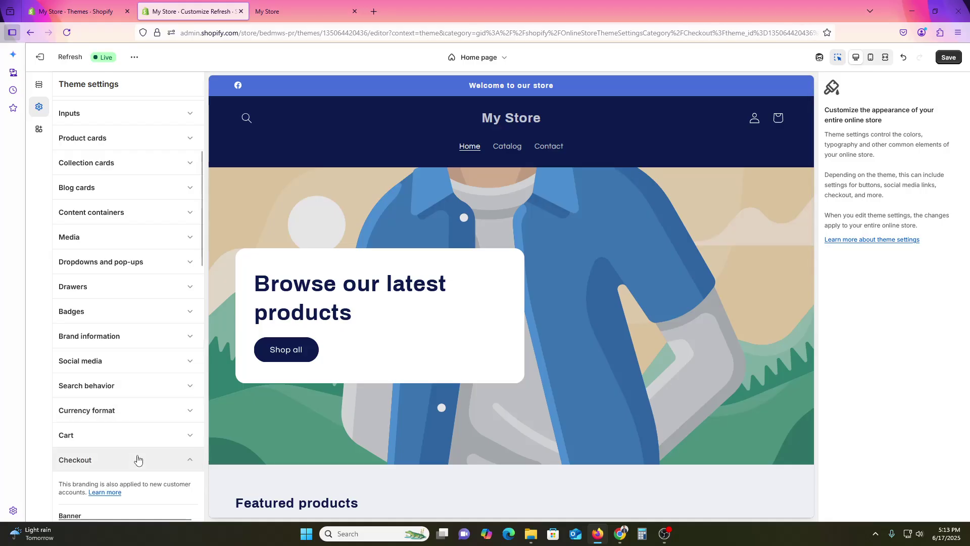
pyautogui.scroll(-4, 126, 392)
pyautogui.scroll(8, 141, 400)
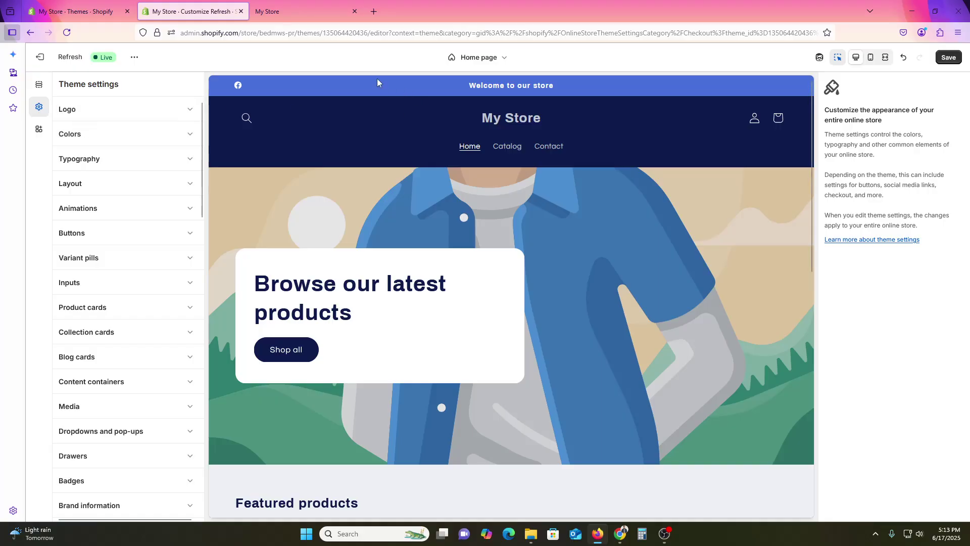
pyautogui.click(40, 85)
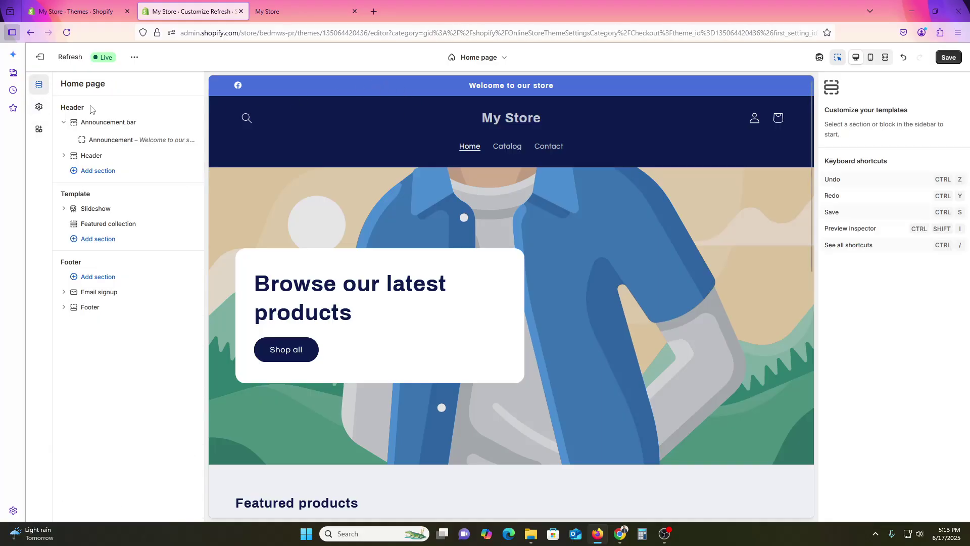
# Replace the announcement bar's announcement text with "Subscribe our youtube channel"
pyautogui.click(107, 145)
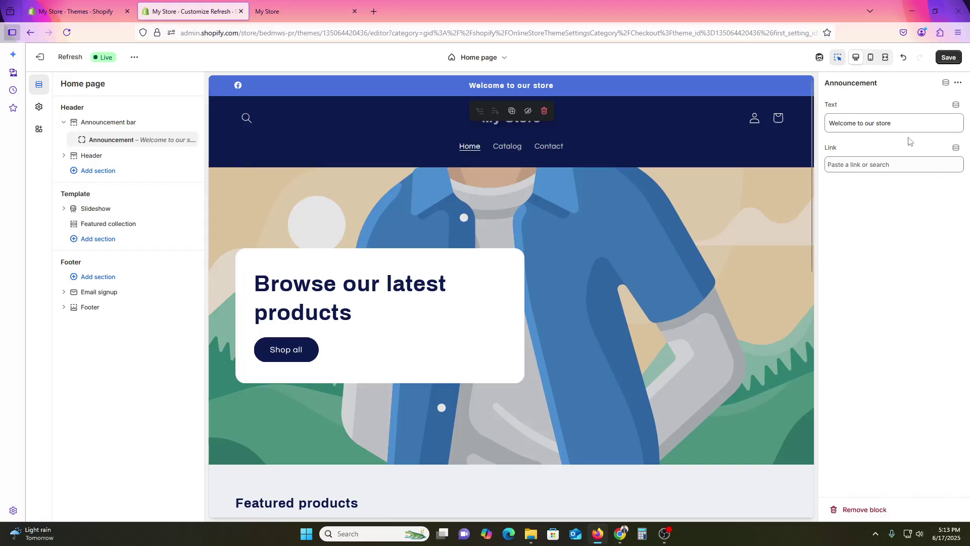
pyautogui.click(903, 125)
pyautogui.moveTo(897, 124); pyautogui.dragTo(829, 125)
pyautogui.doubleClick(860, 123)
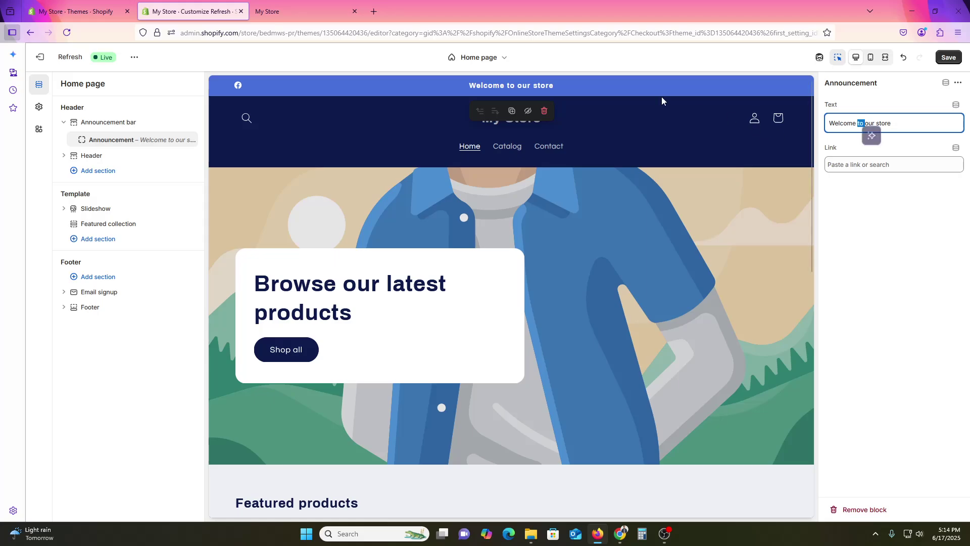
pyautogui.tripleClick(851, 124)
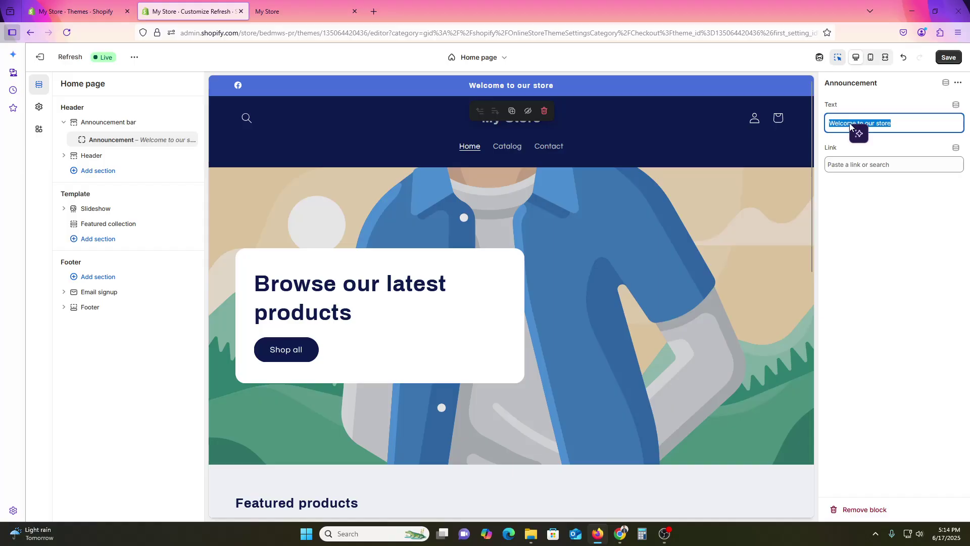
pyautogui.write('SUBSCRIBE')
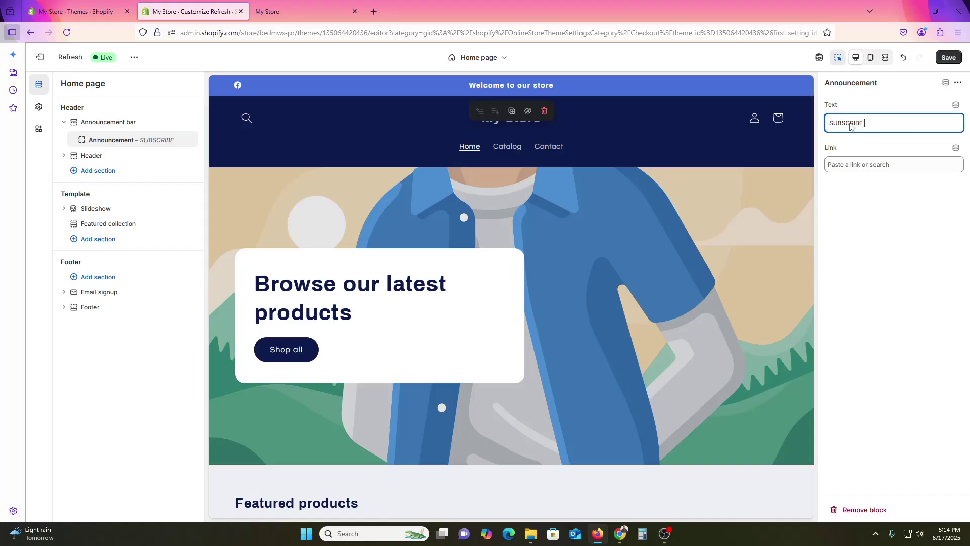
pyautogui.tripleClick(851, 126)
pyautogui.press('BackSpace')
pyautogui.write('Su')
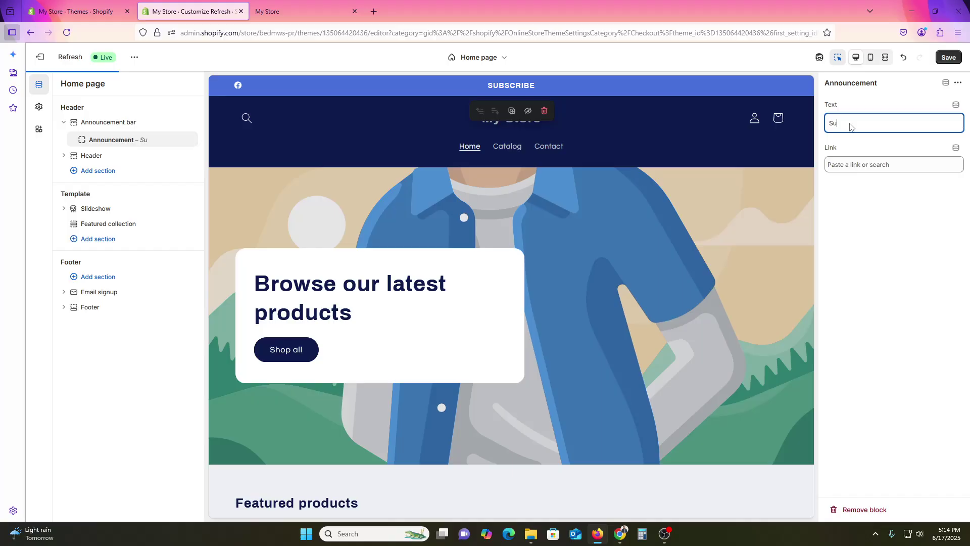
pyautogui.write('bscribe our youtube channel')
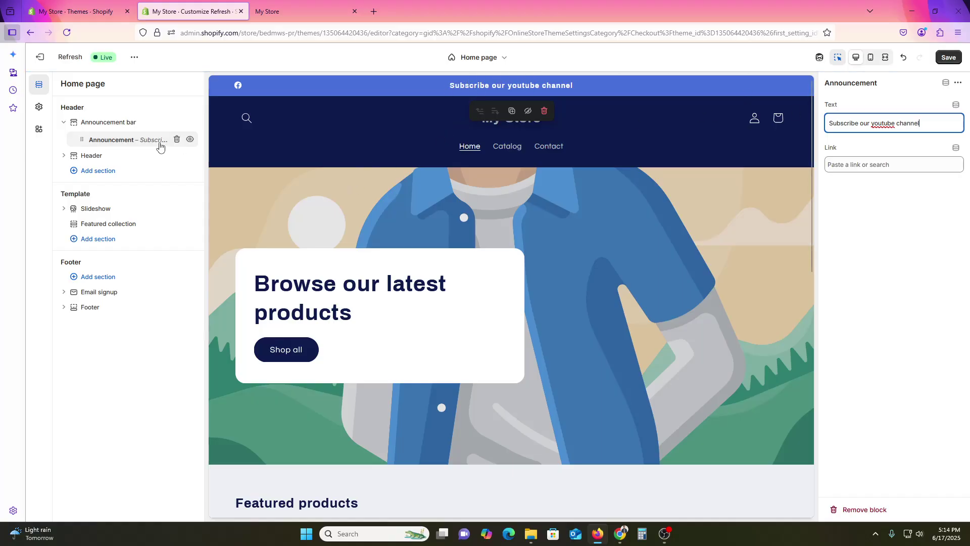
# Try the Top left, Top center and Middle left logo positions for the header, settling on Middle center
pyautogui.click(90, 158)
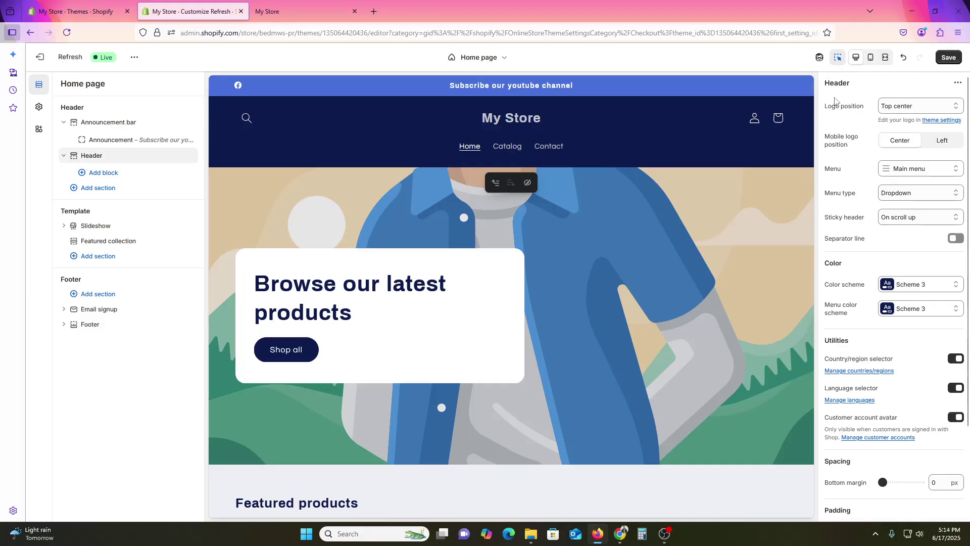
pyautogui.click(915, 105)
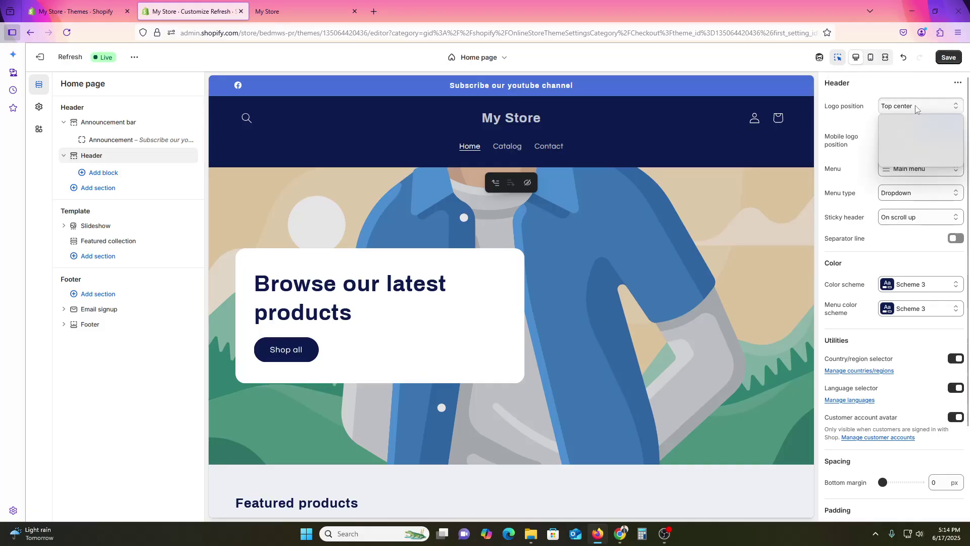
pyautogui.click(911, 125)
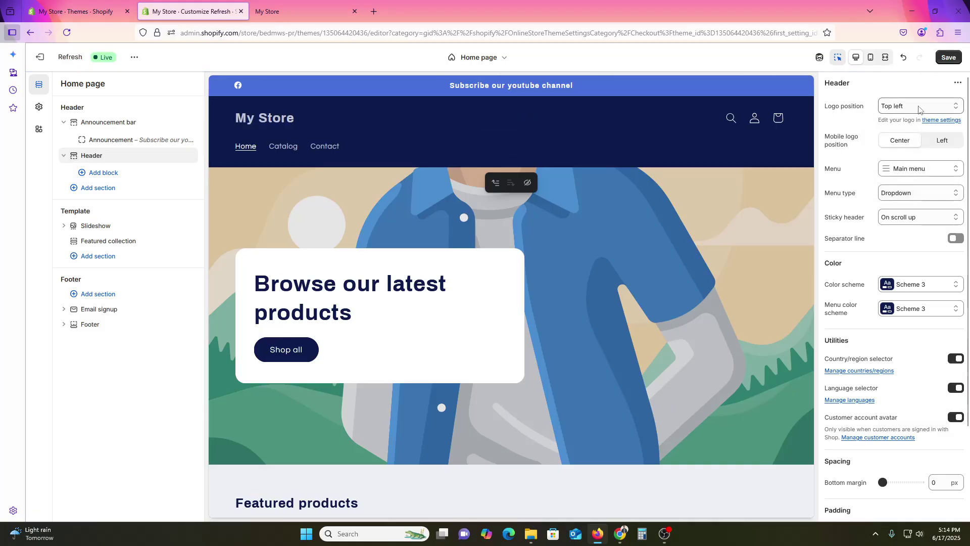
pyautogui.click(918, 106)
pyautogui.click(909, 135)
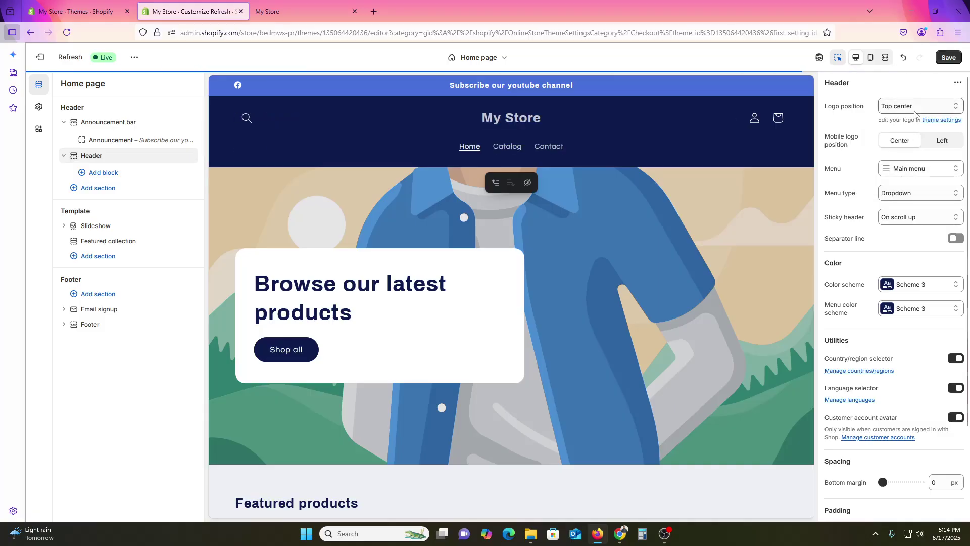
pyautogui.click(912, 106)
pyautogui.click(912, 151)
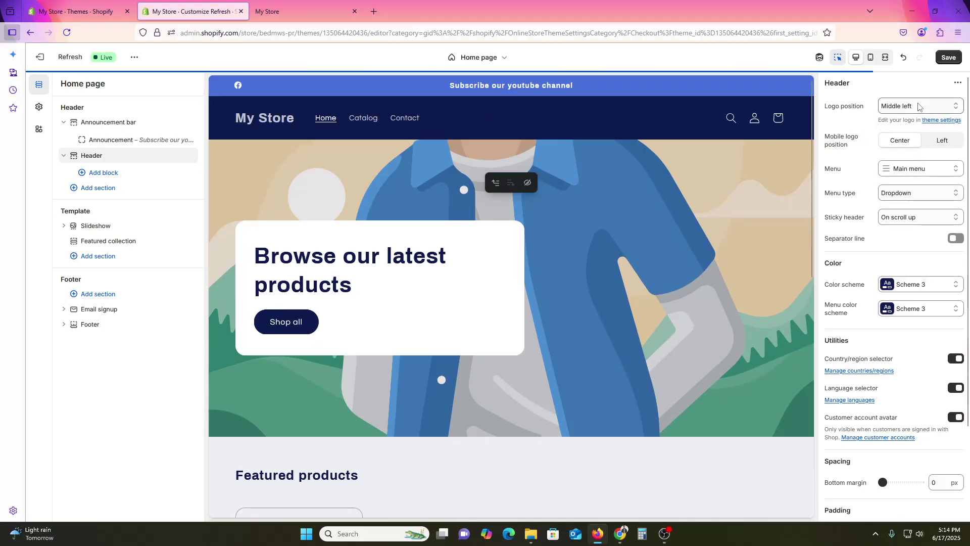
pyautogui.click(918, 106)
pyautogui.click(901, 161)
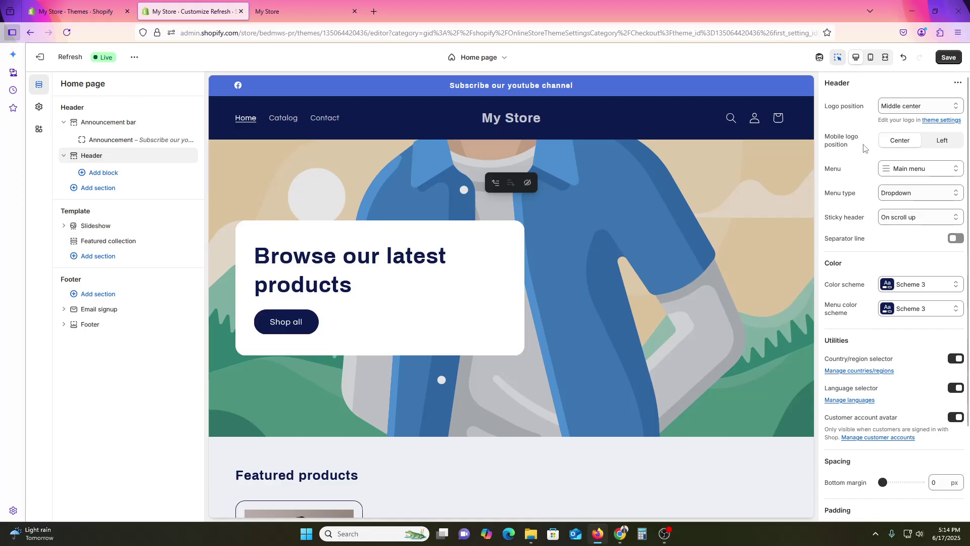
# Try the Left mobile logo position in the mobile preview, set it back to Center and return to the desktop preview
pyautogui.click(872, 59)
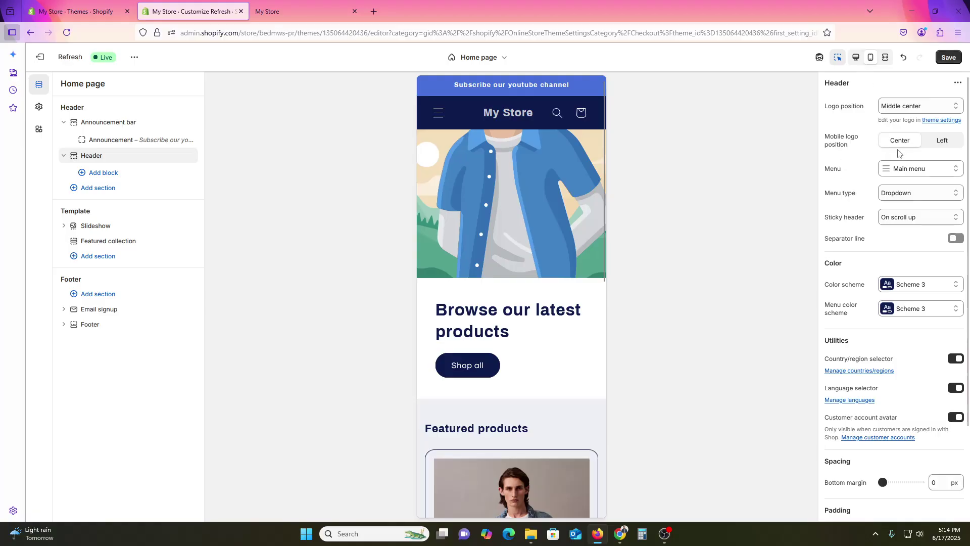
pyautogui.click(944, 144)
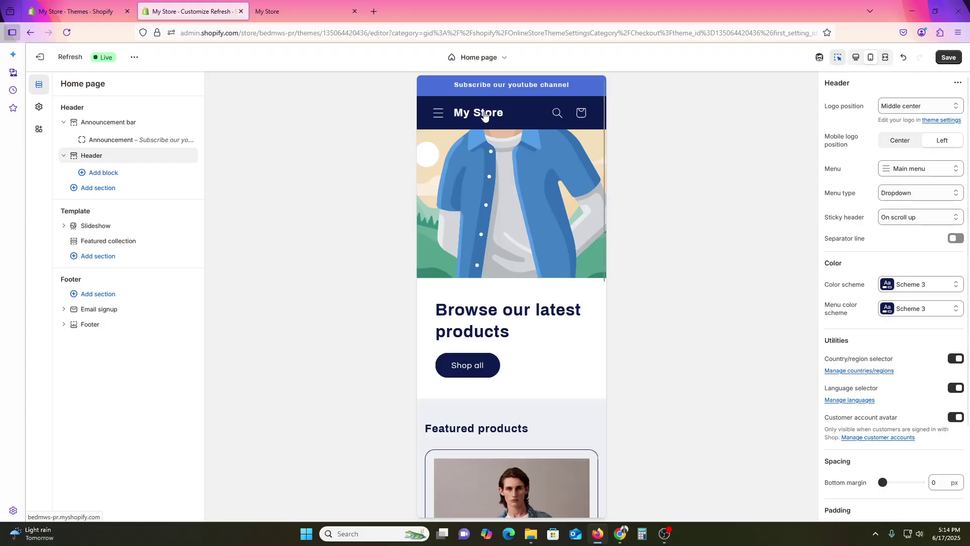
pyautogui.click(899, 142)
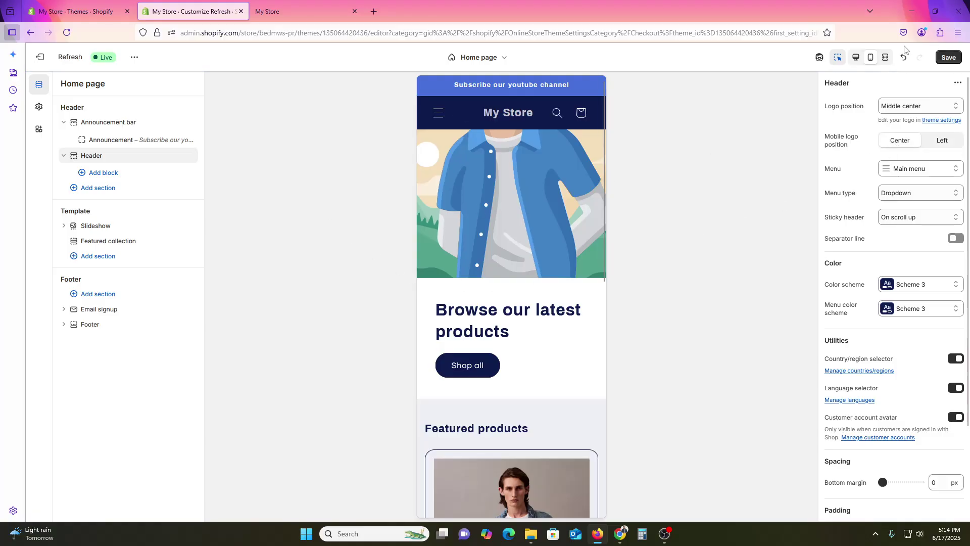
pyautogui.click(855, 57)
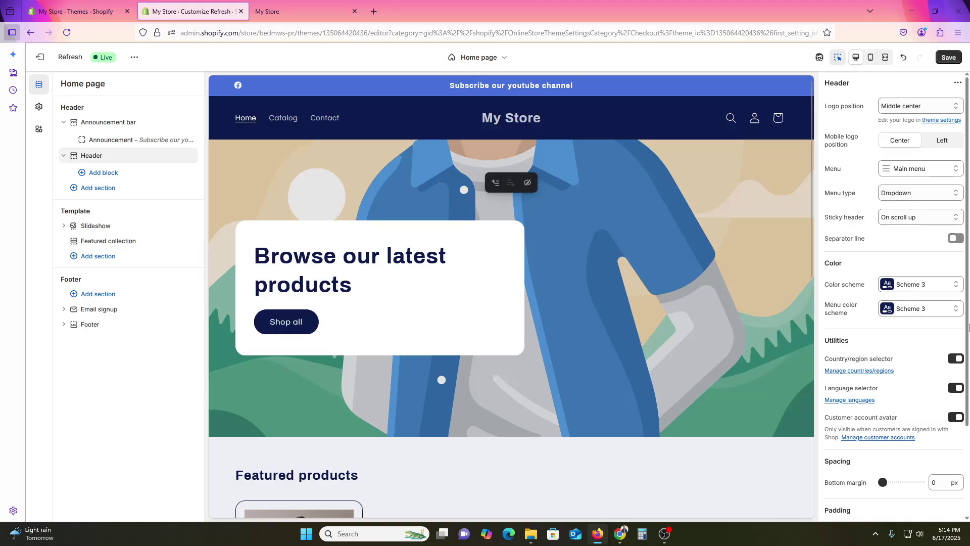
# Open the header's Main menu for editing to review its menu items, and return to the theme editor
pyautogui.click(911, 173)
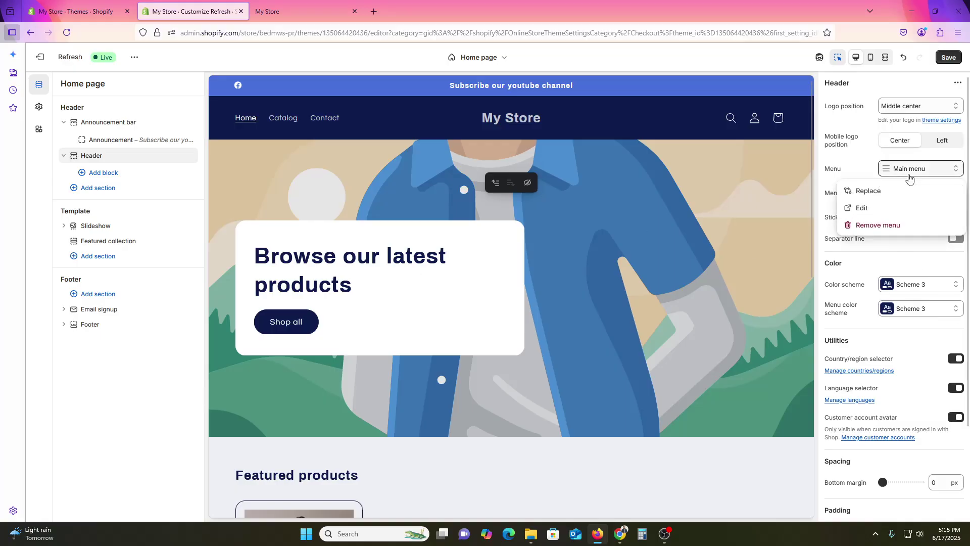
pyautogui.click(886, 207)
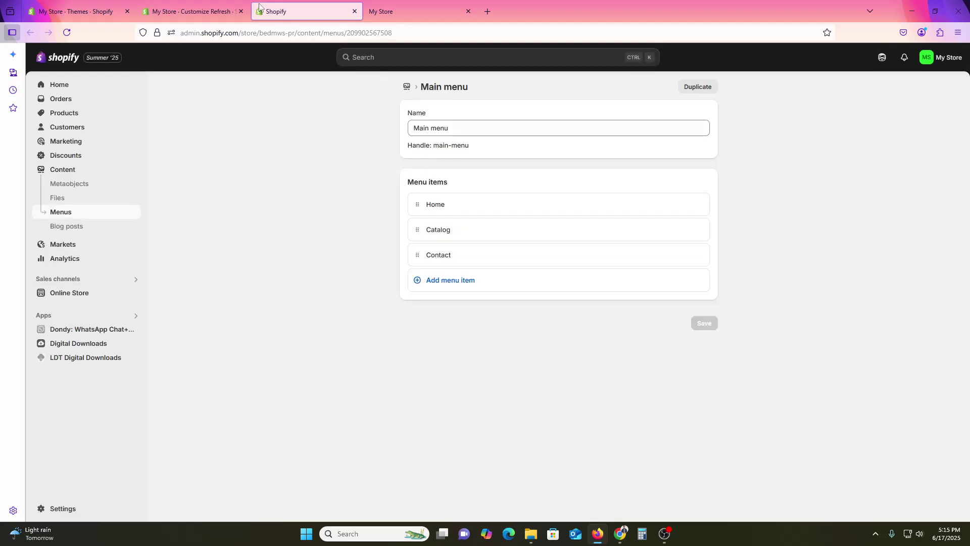
pyautogui.click(222, 10)
pyautogui.click(303, 10)
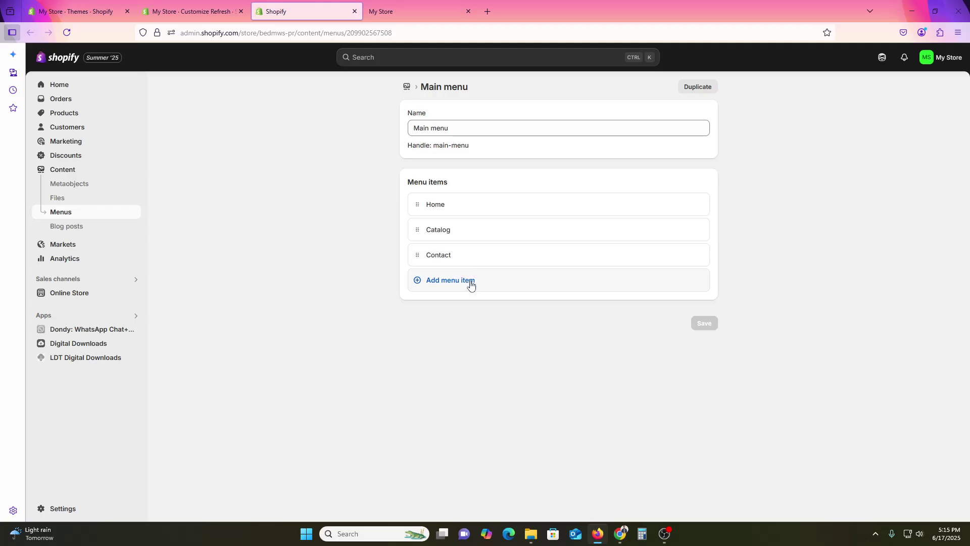
pyautogui.click(183, 6)
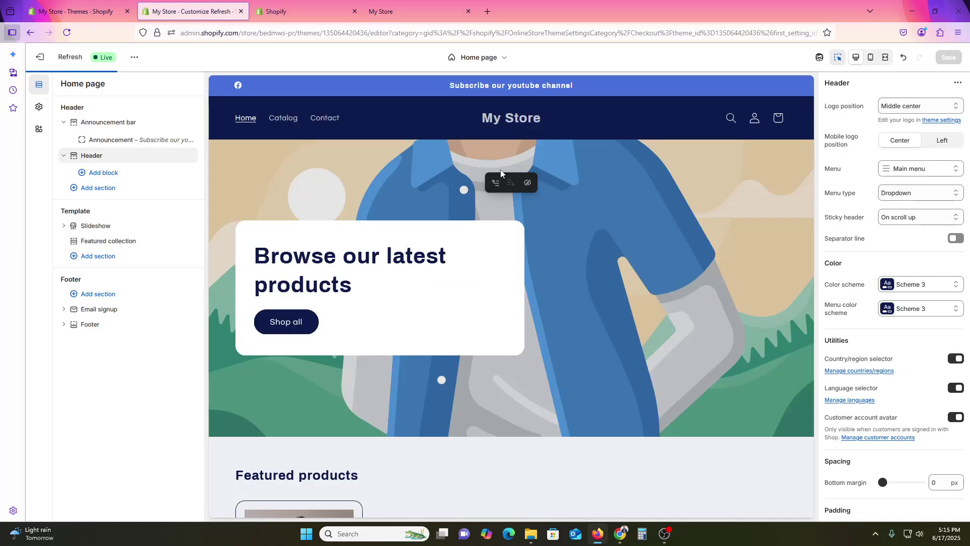
# Try the Mega menu and Drawer menu types for the header, setting the type back to Dropdown
pyautogui.click(928, 198)
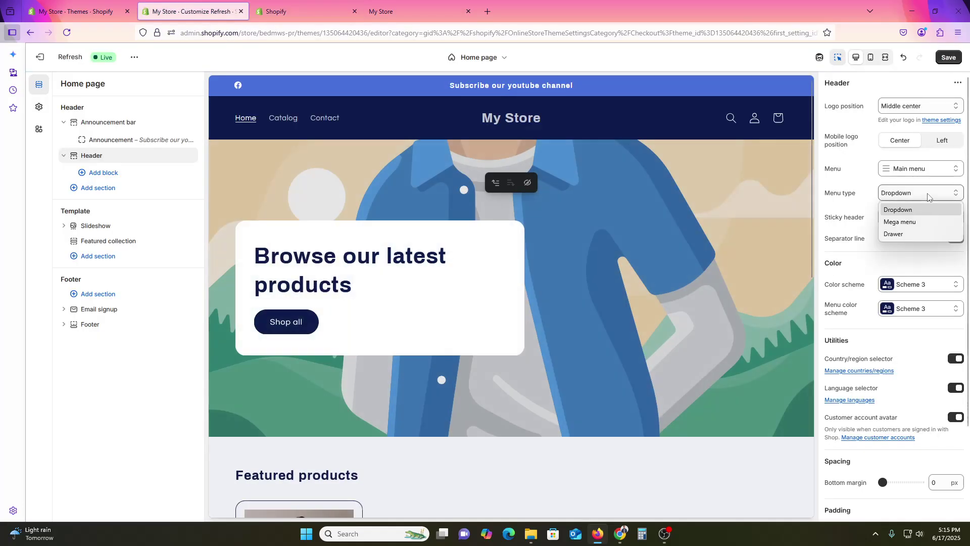
pyautogui.click(925, 222)
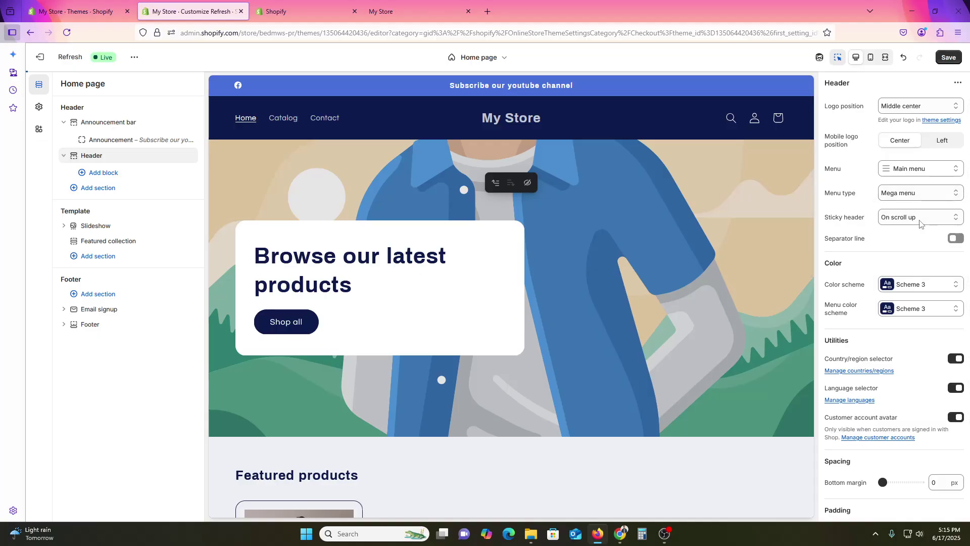
pyautogui.click(916, 197)
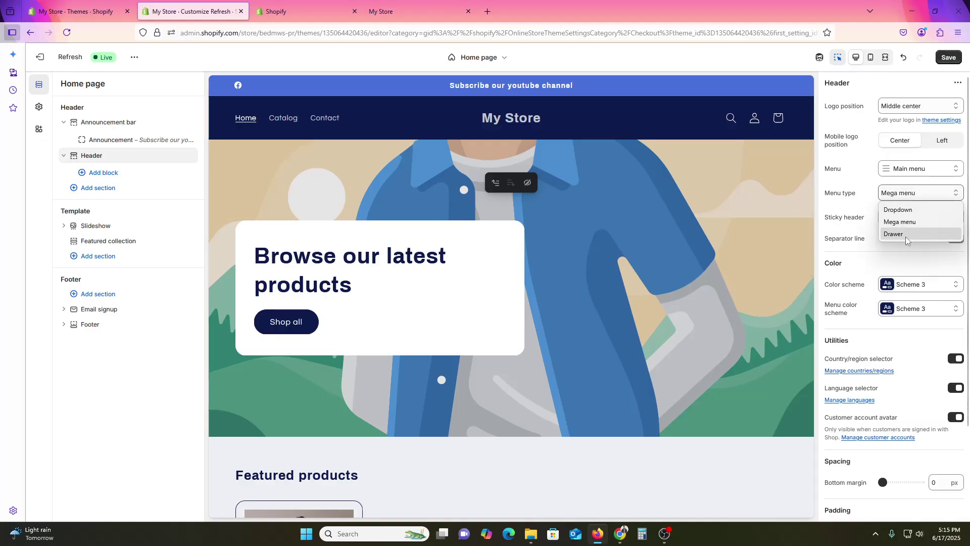
pyautogui.click(906, 235)
pyautogui.click(907, 198)
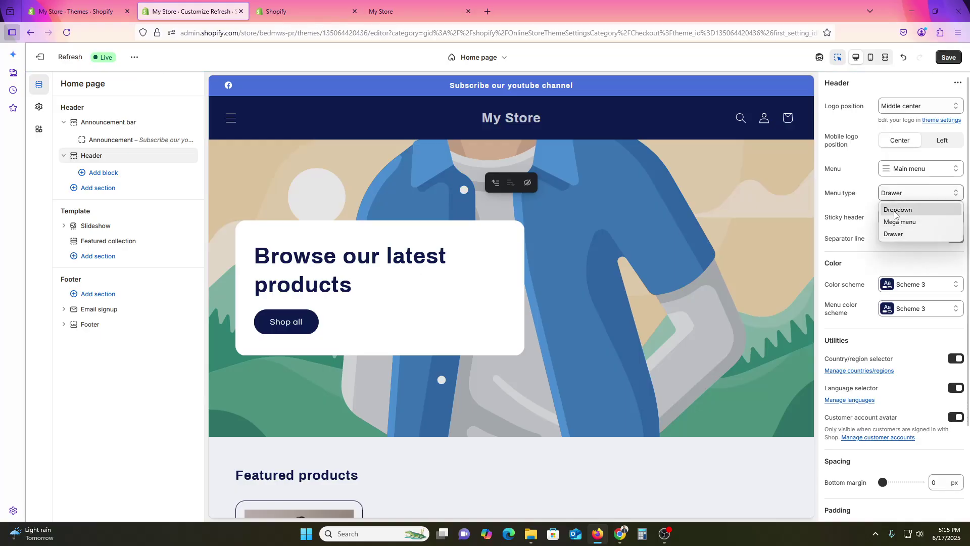
pyautogui.click(907, 207)
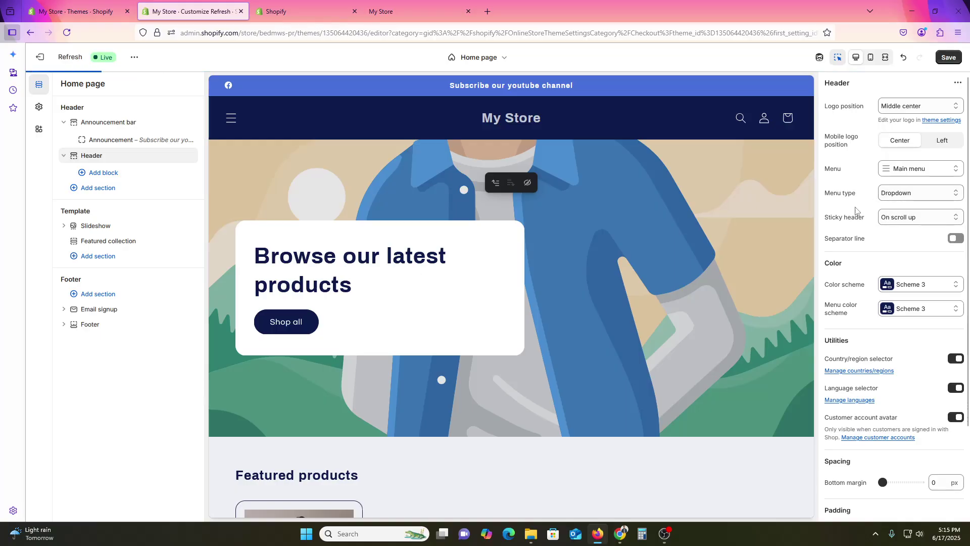
# Set the sticky header option to Always and check the header's scrolling behavior in the page preview
pyautogui.click(908, 218)
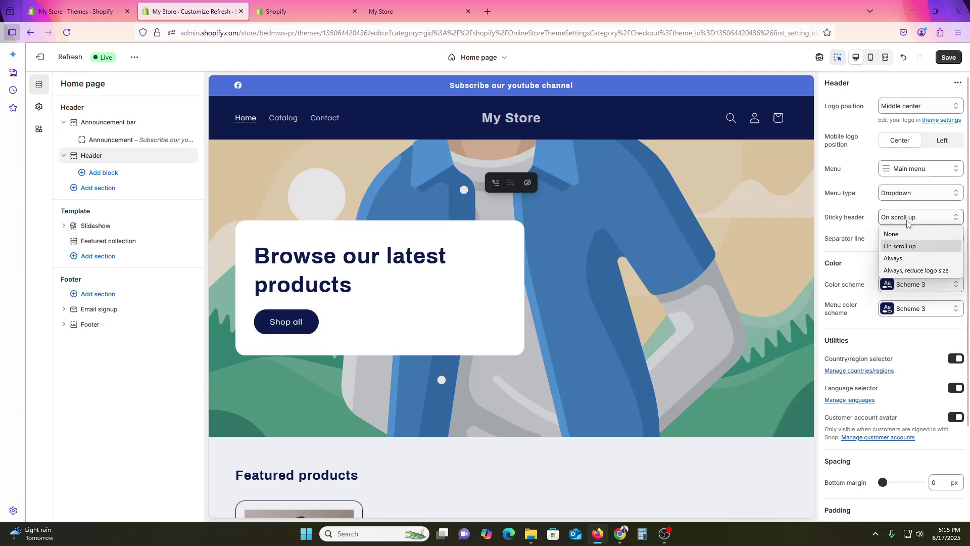
pyautogui.click(911, 258)
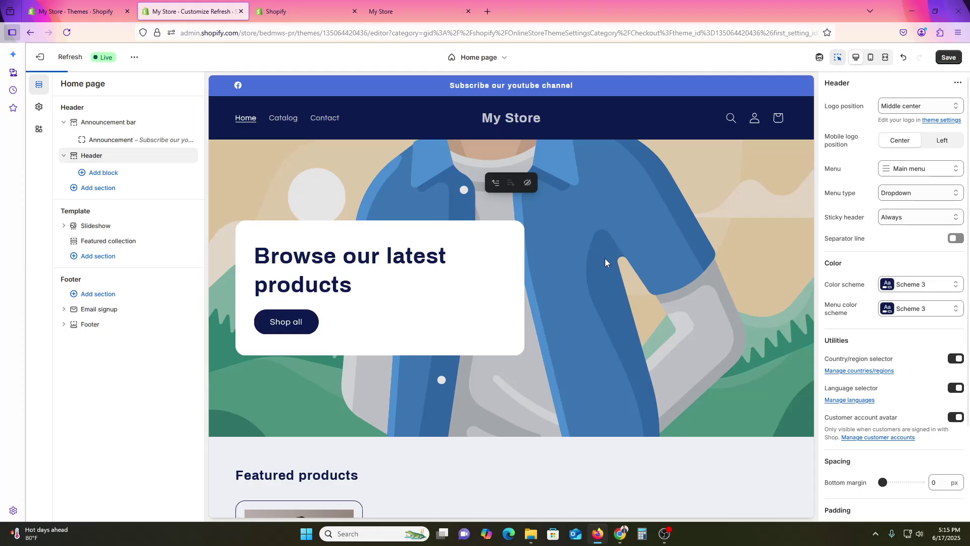
pyautogui.scroll(-4, 531, 300)
pyautogui.scroll(-3, 531, 300)
pyautogui.scroll(7, 632, 344)
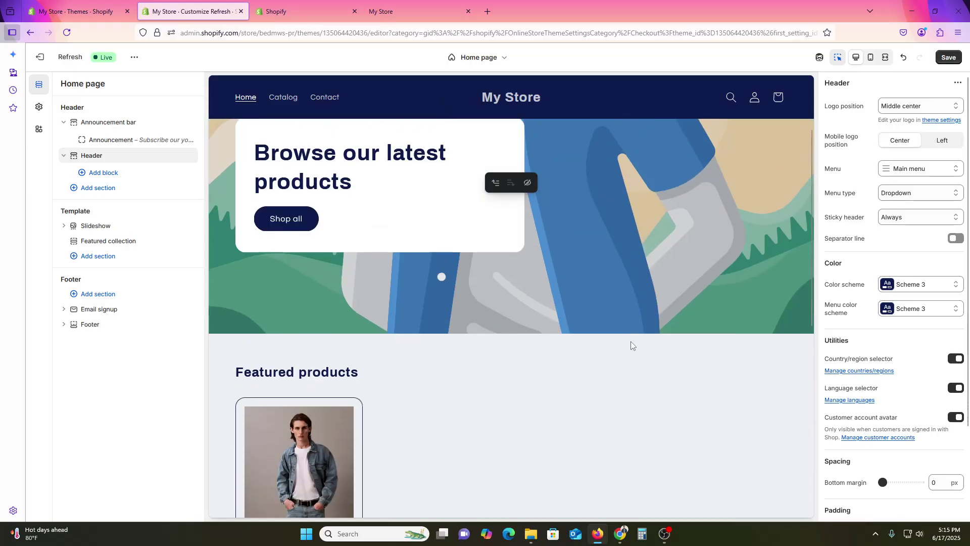
pyautogui.scroll(-7, 634, 341)
pyautogui.scroll(7, 635, 344)
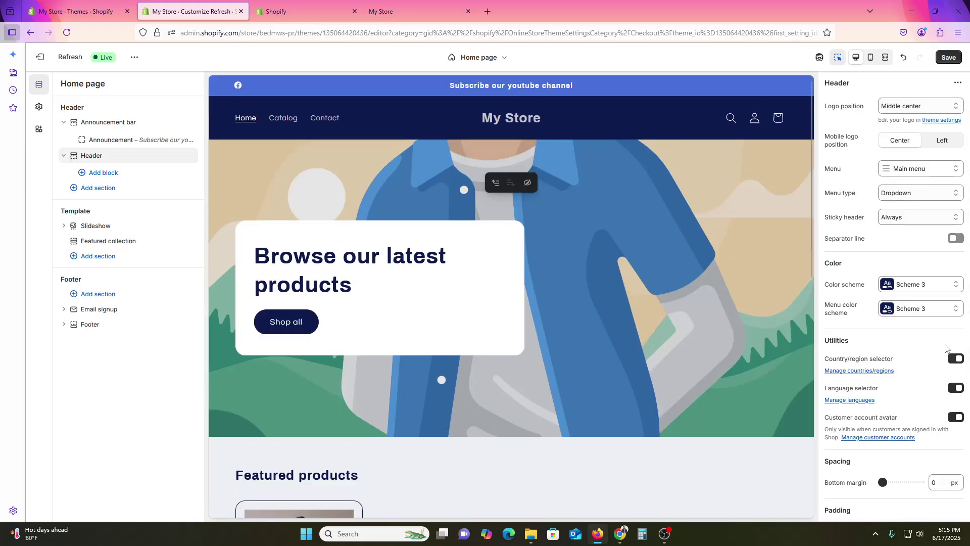
# Review the header's remaining settings, including Theme Settings and Custom CSS, and open the list of blocks available for the header
pyautogui.scroll(-1, 889, 392)
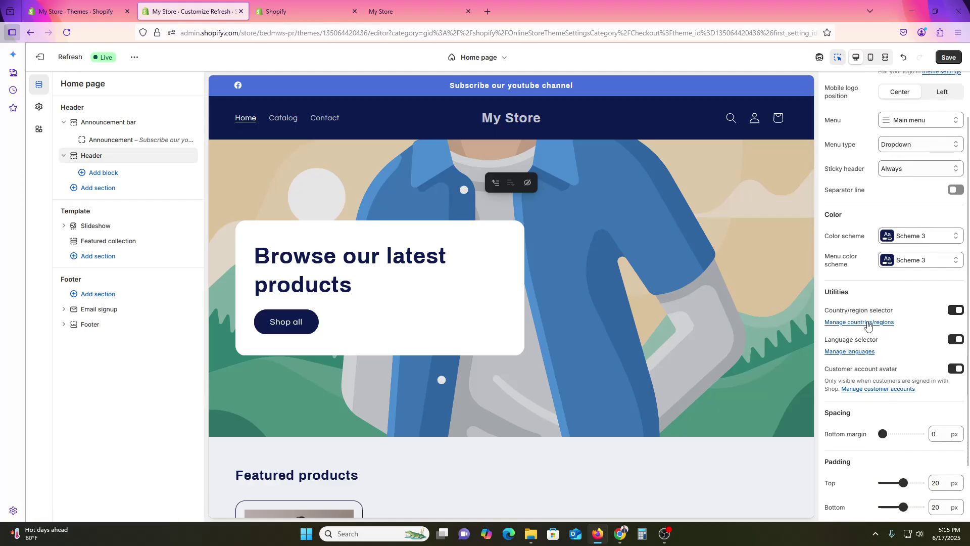
pyautogui.scroll(-1, 870, 328)
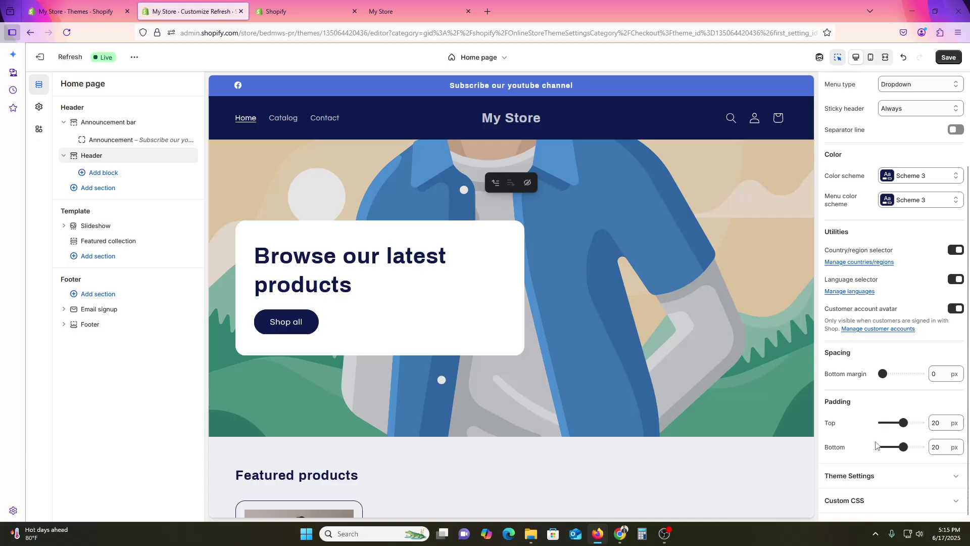
pyautogui.click(874, 476)
pyautogui.scroll(-4, 874, 480)
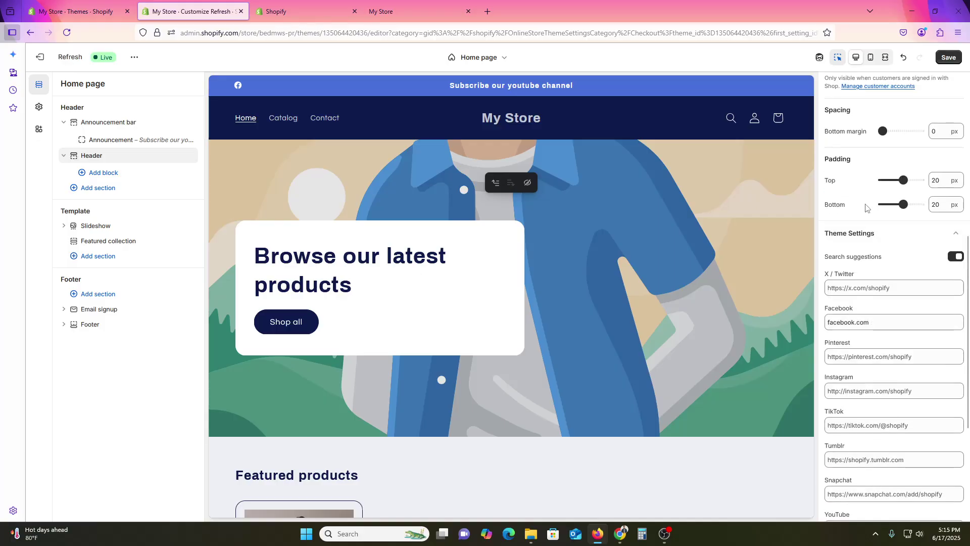
pyautogui.scroll(-3, 885, 319)
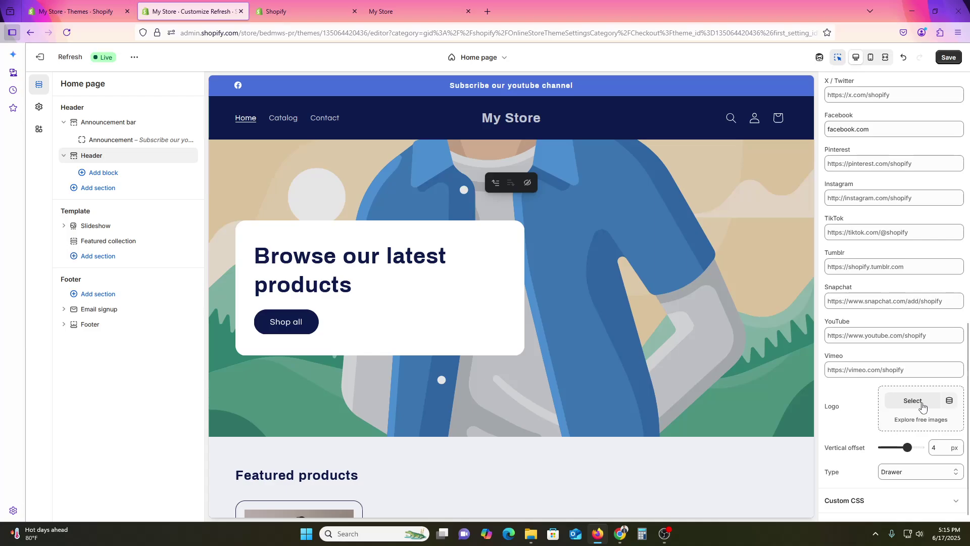
pyautogui.click(868, 501)
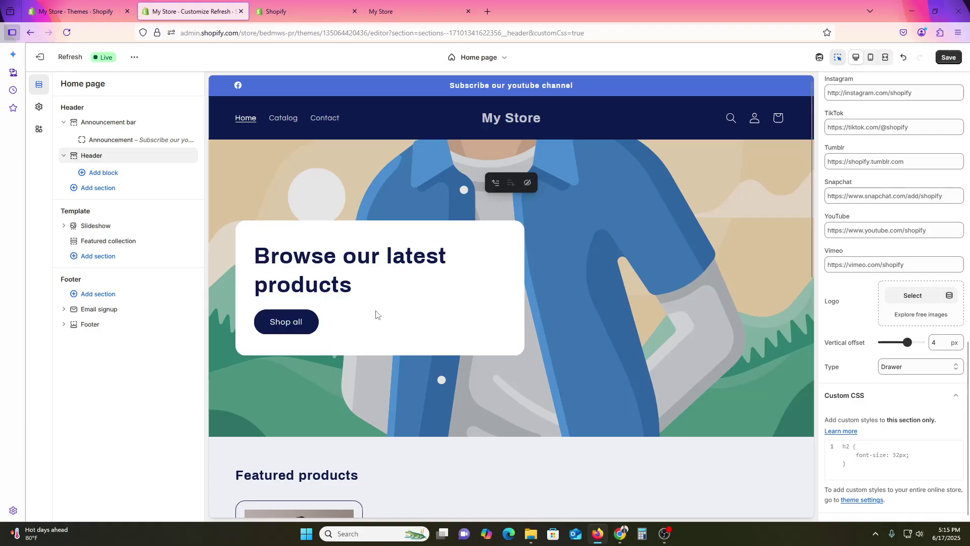
pyautogui.click(105, 175)
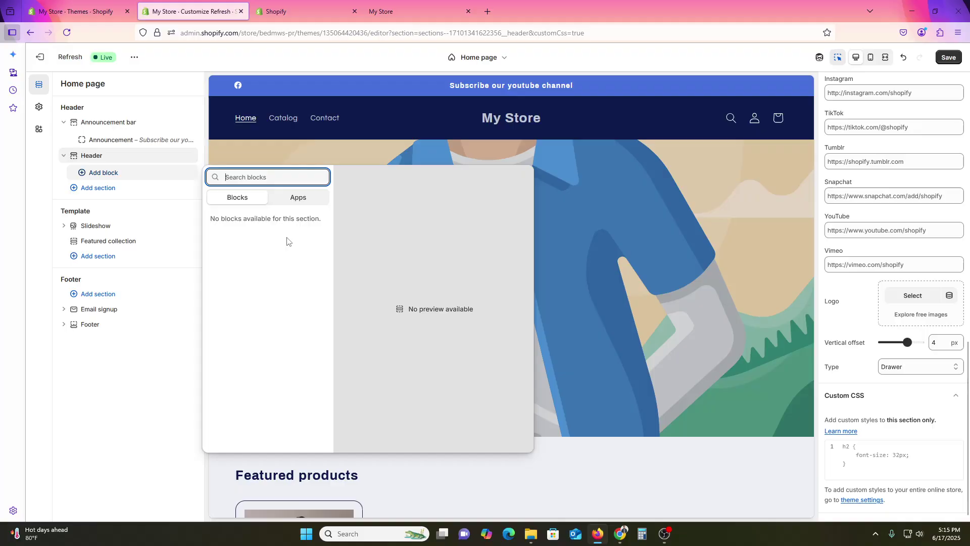
# Try adding the My Digital Order List app block to the header, and remove the block again
pyautogui.click(305, 198)
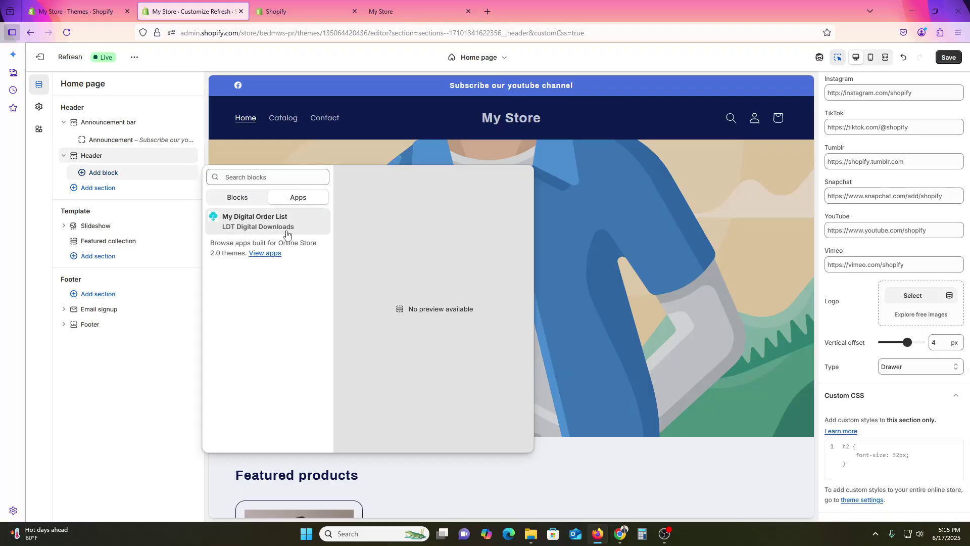
pyautogui.click(257, 225)
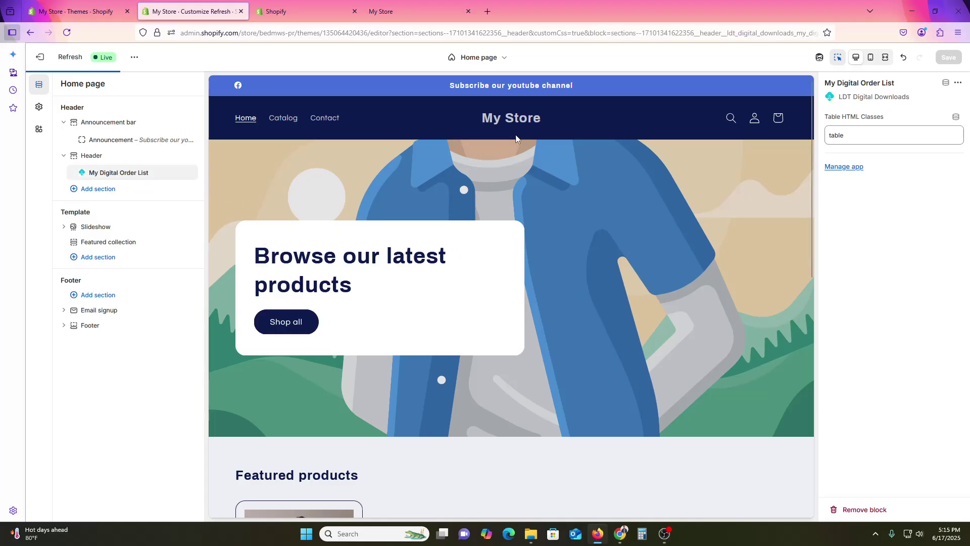
pyautogui.rightClick(117, 175)
pyautogui.press('Escape')
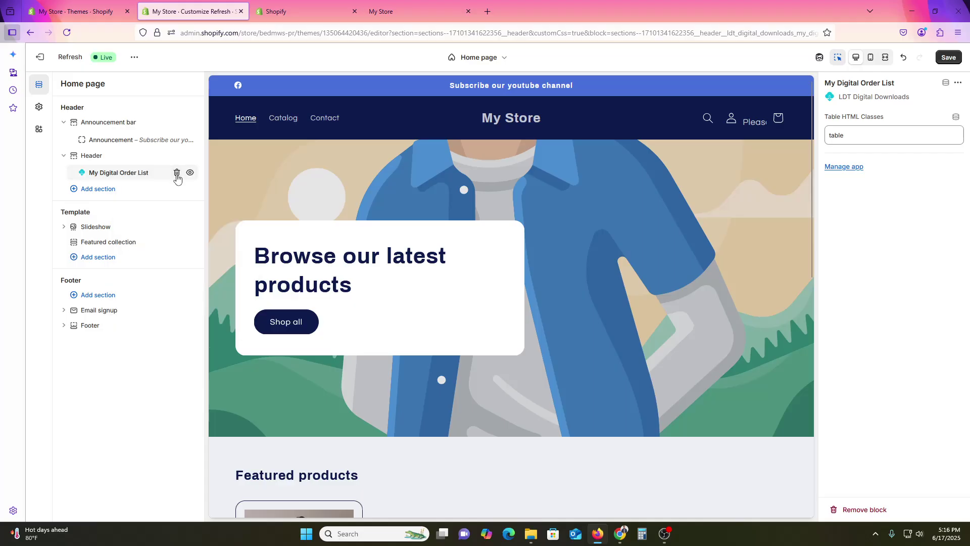
pyautogui.click(177, 172)
# Add a second Announcement bar section below the header and hide it from the page
pyautogui.click(104, 188)
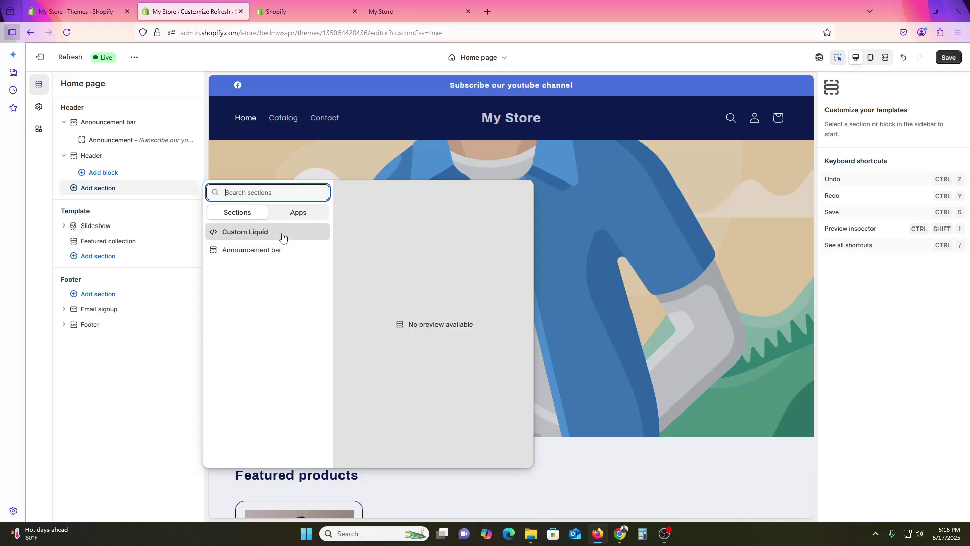
pyautogui.click(260, 251)
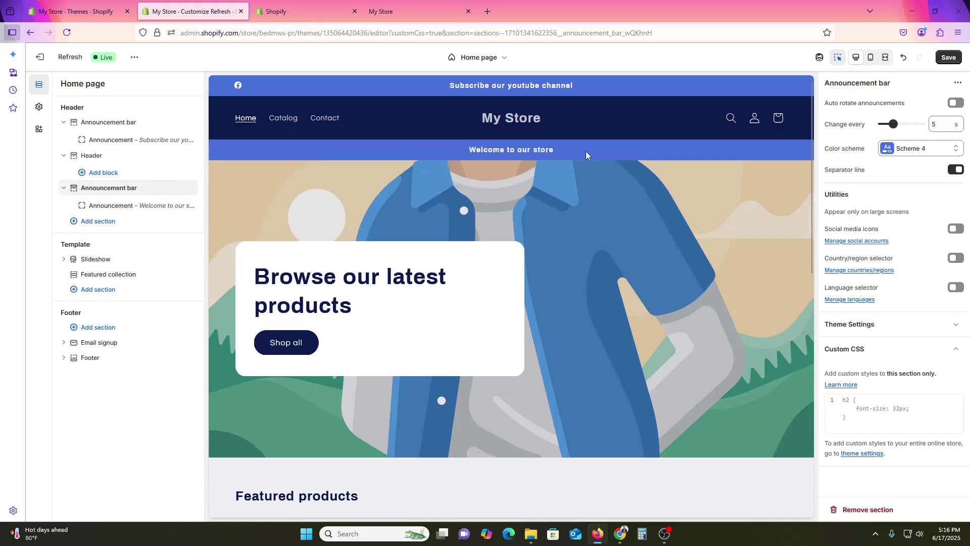
pyautogui.click(190, 190)
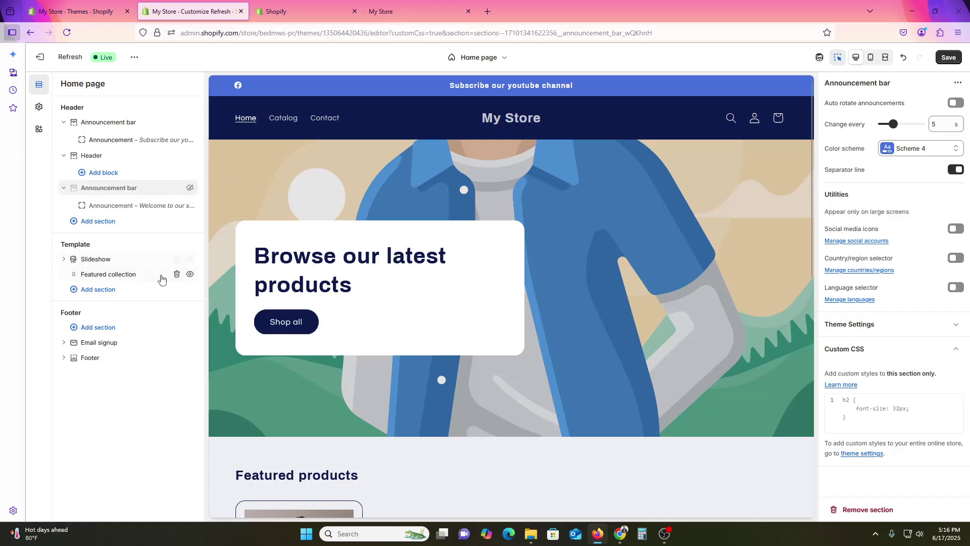
# Review the settings of the Slideshow section and its slide, and look through the home page preview
pyautogui.click(106, 260)
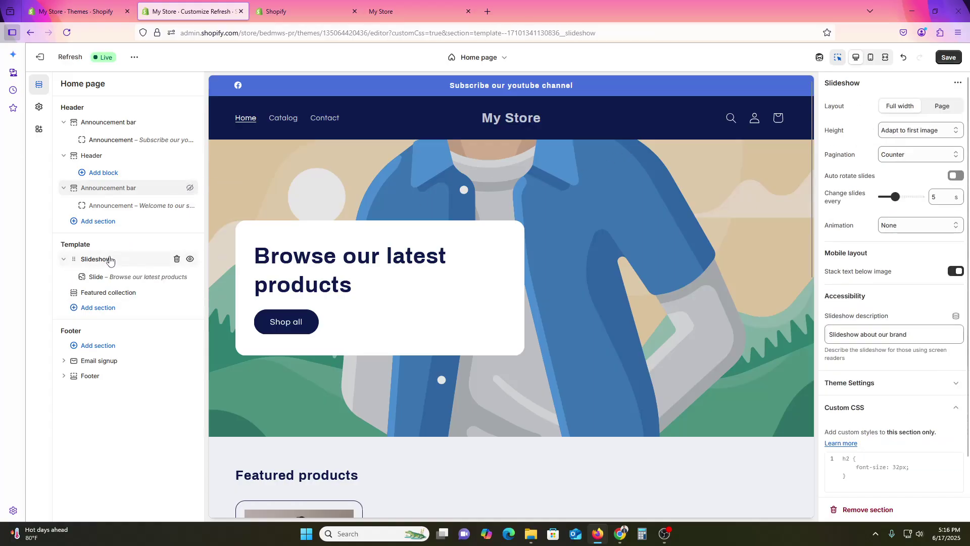
pyautogui.click(122, 280)
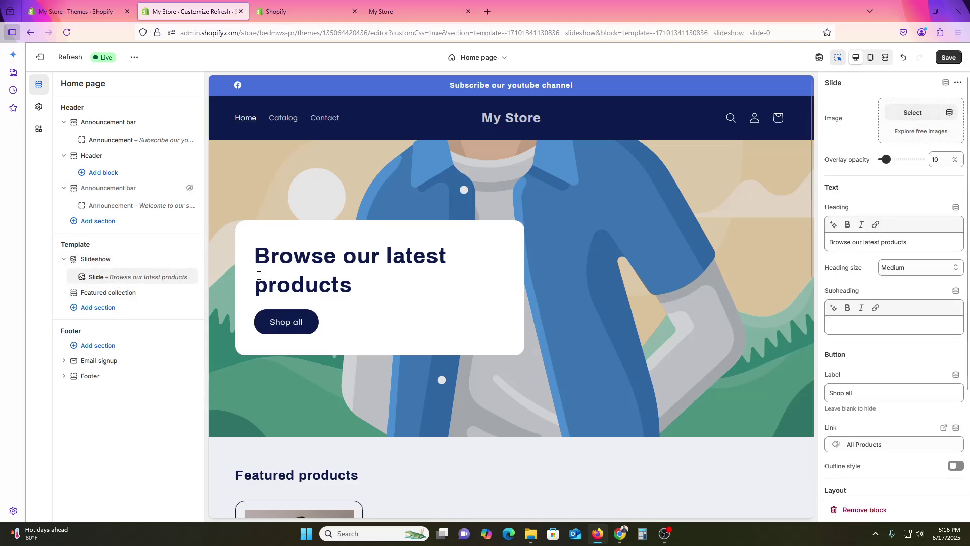
pyautogui.scroll(-5, 392, 486)
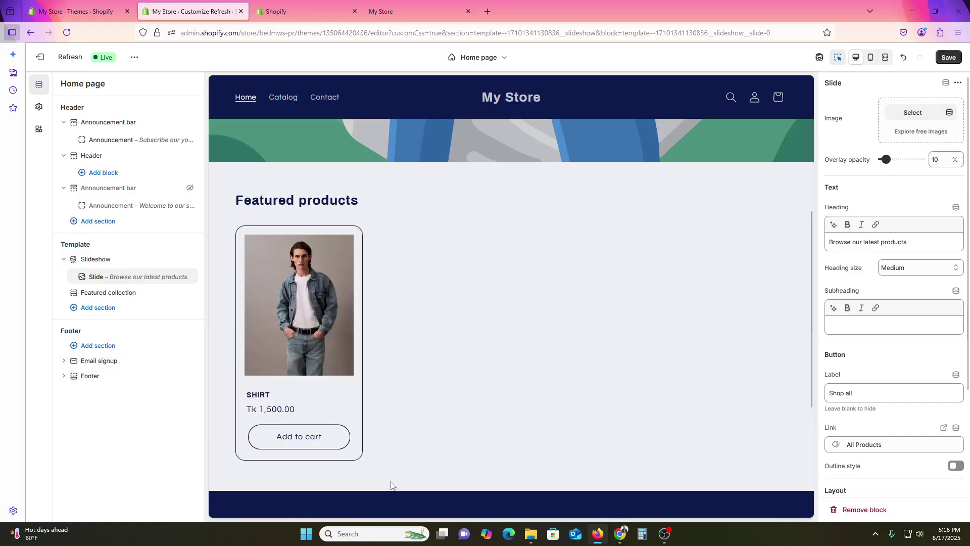
pyautogui.scroll(-4, 392, 478)
pyautogui.scroll(6, 393, 465)
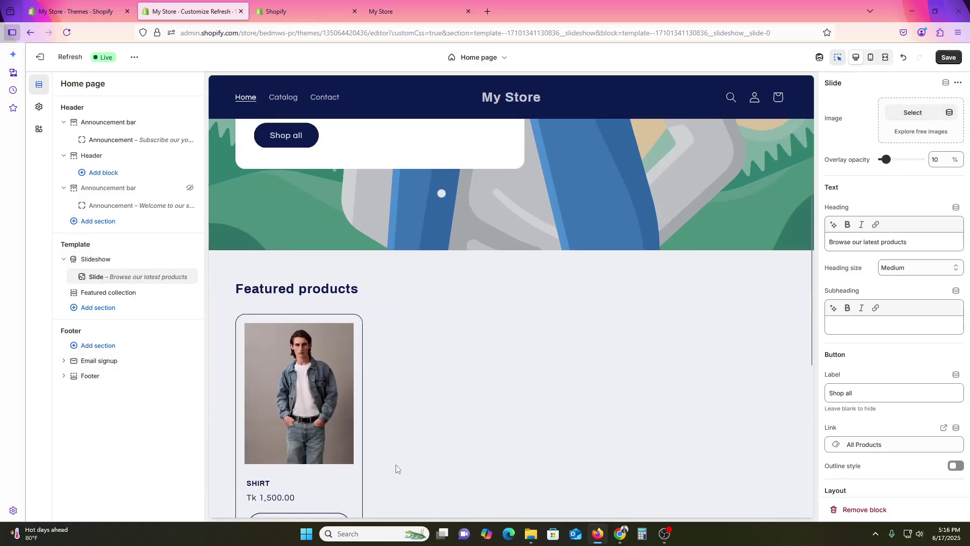
pyautogui.scroll(4, 639, 475)
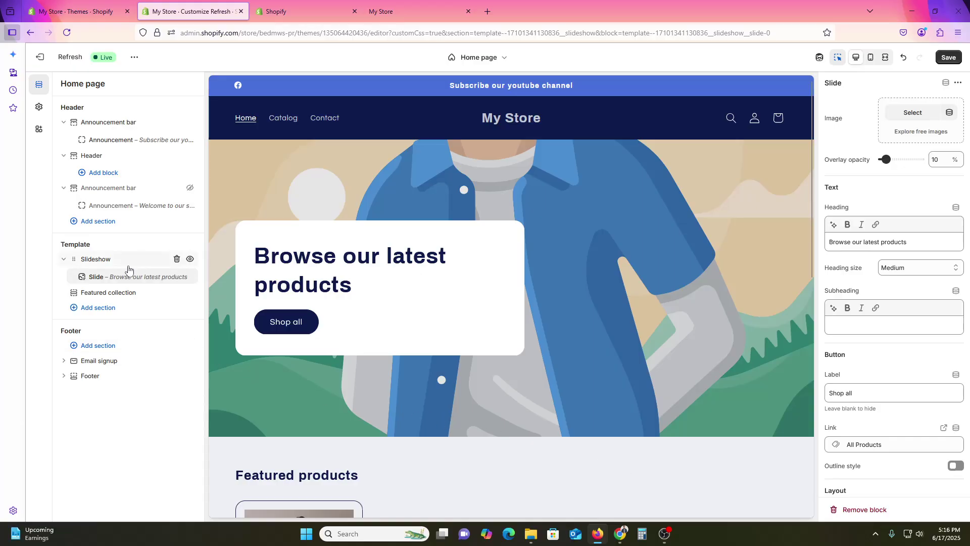
# Open the Featured collection section, hide it and show it again, and check the page preview down to the footer
pyautogui.click(109, 293)
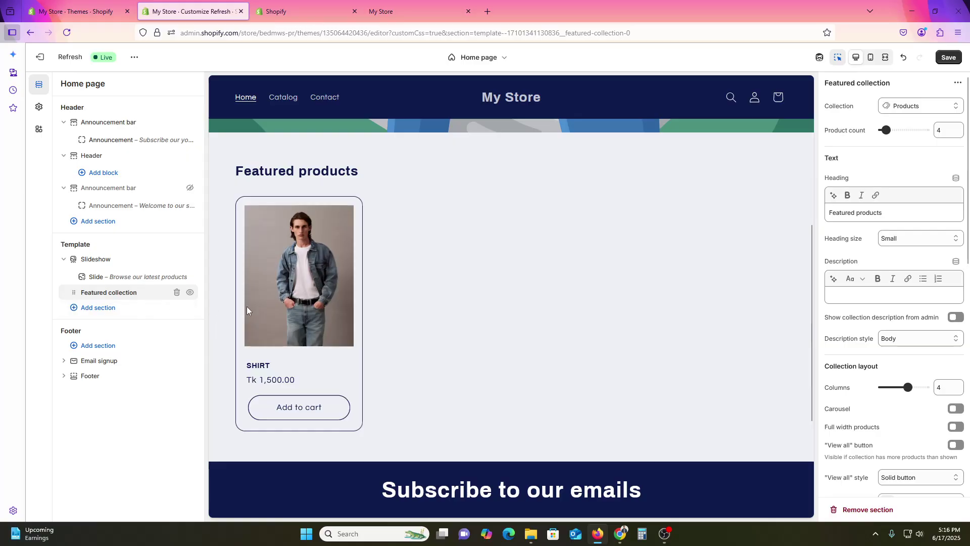
pyautogui.moveTo(130, 291)
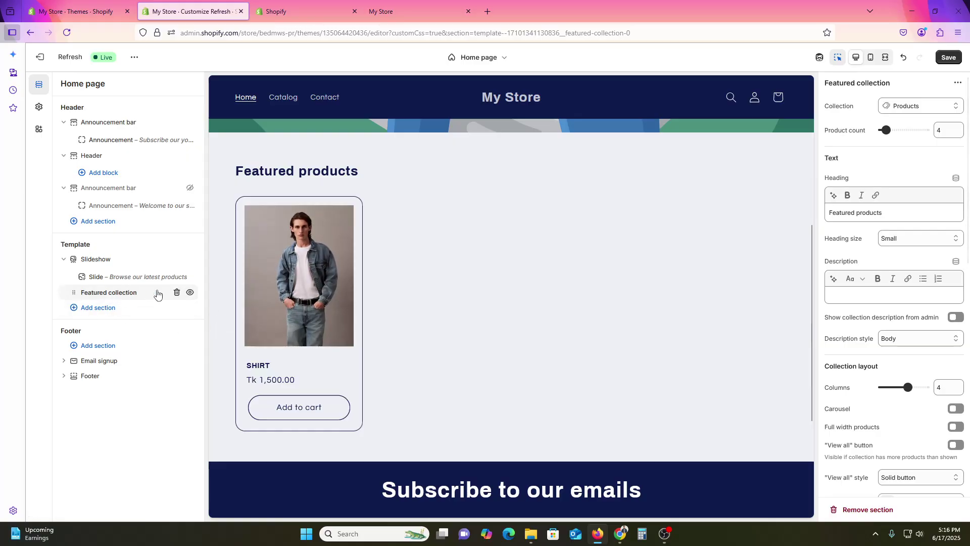
pyautogui.click(190, 292)
pyautogui.click(191, 292)
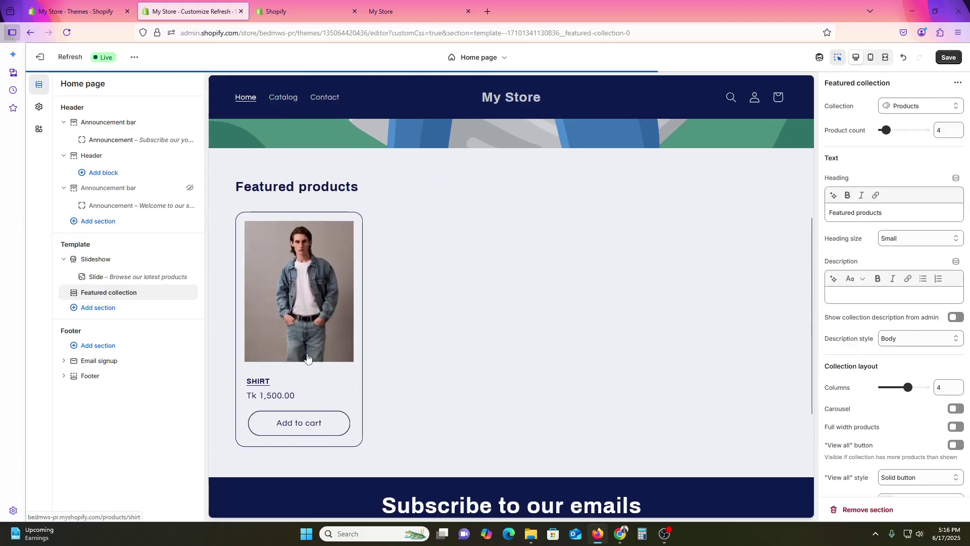
pyautogui.scroll(-4, 521, 416)
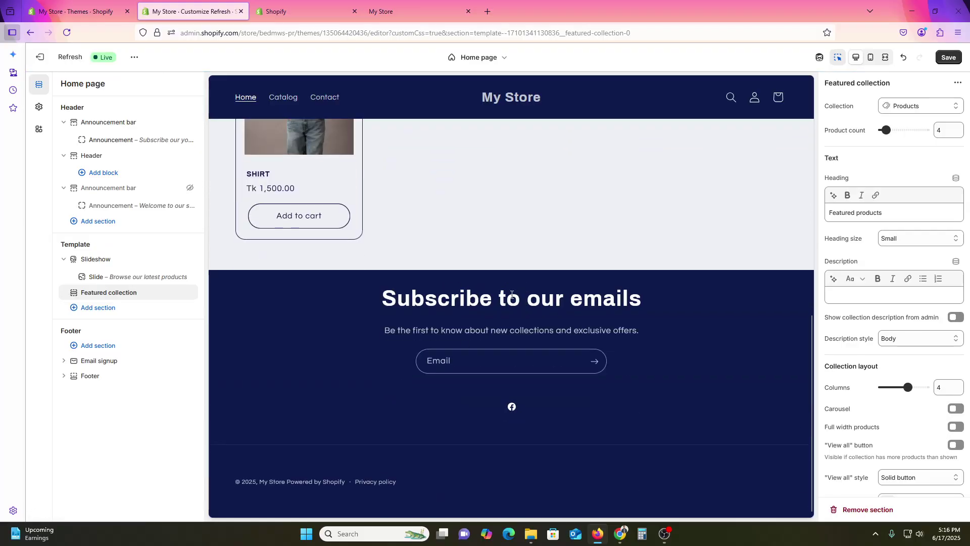
# Examine which sections can be added to the footer and to the home page template
pyautogui.click(111, 349)
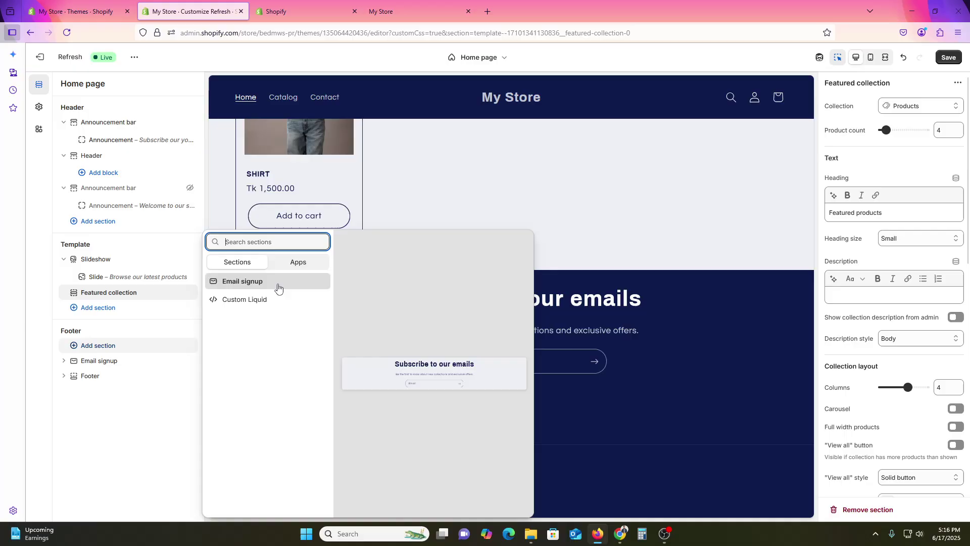
pyautogui.click(135, 444)
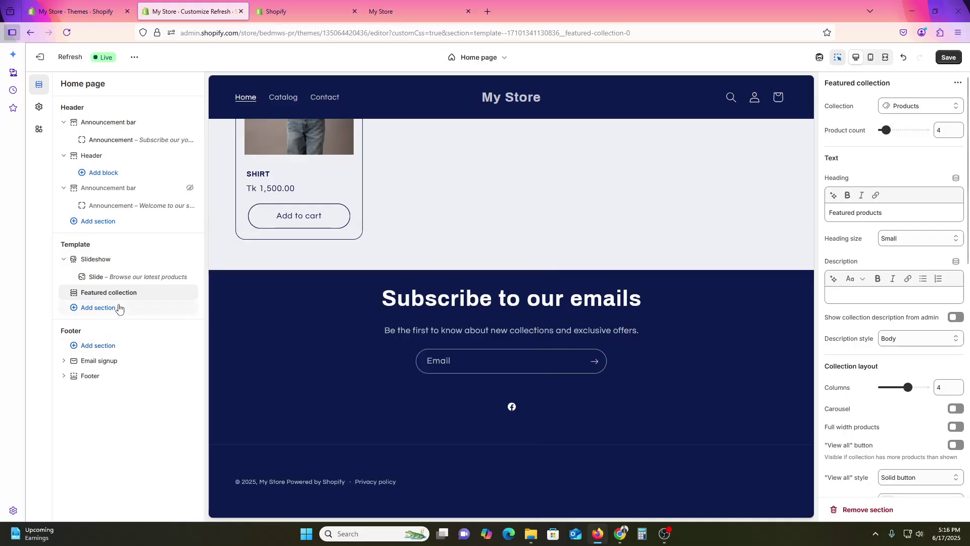
pyautogui.click(120, 308)
pyautogui.scroll(-2, 258, 404)
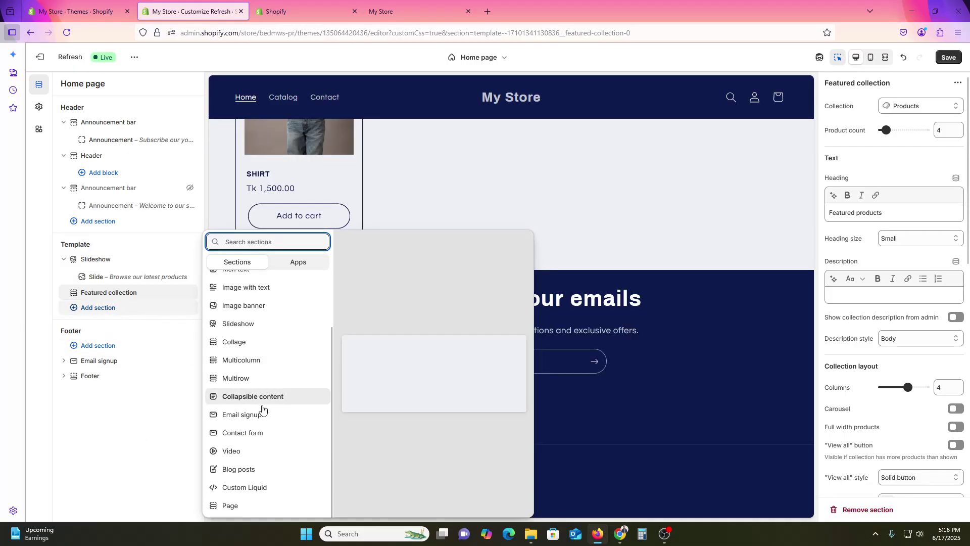
pyautogui.scroll(2, 246, 493)
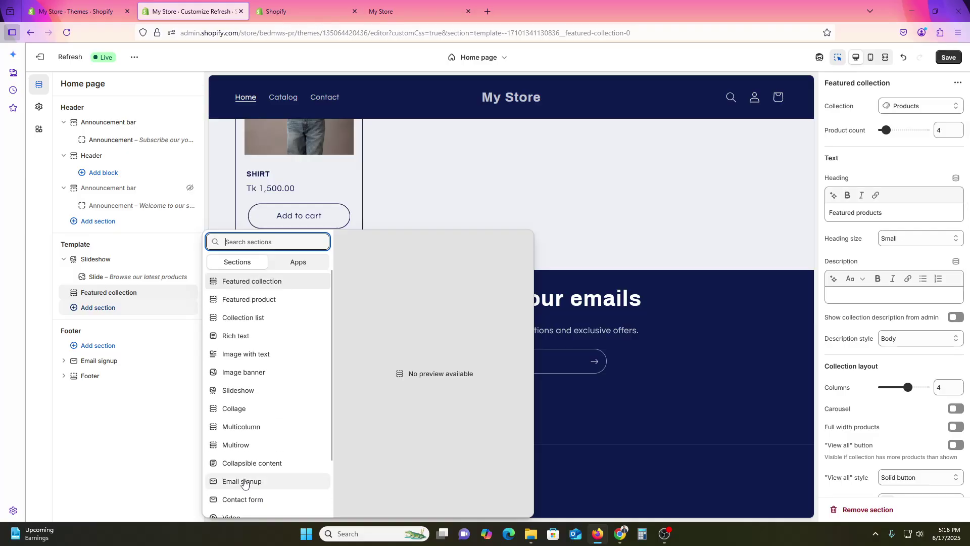
# Try adding a Featured product section below the Featured collection in the template, and remove it again
pyautogui.click(259, 300)
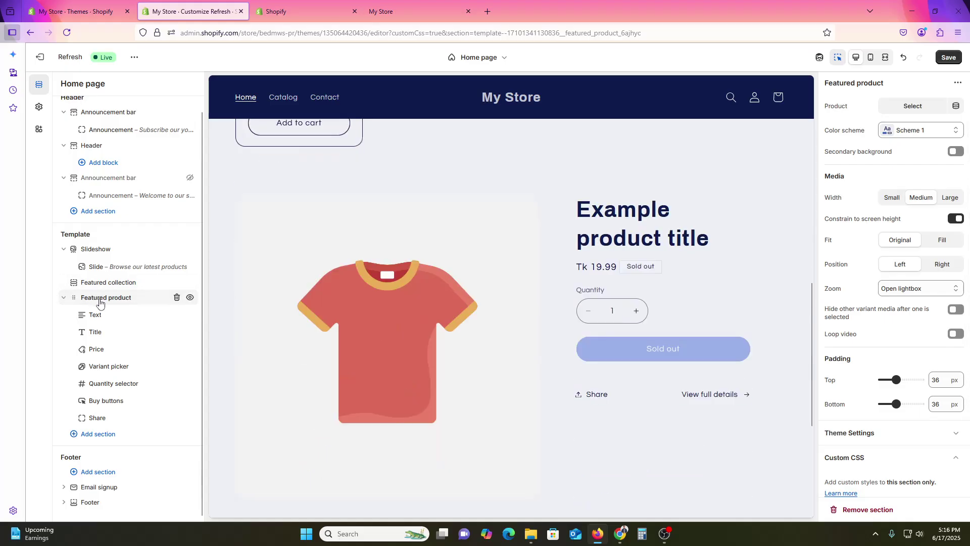
pyautogui.rightClick(100, 300)
pyautogui.click(126, 286)
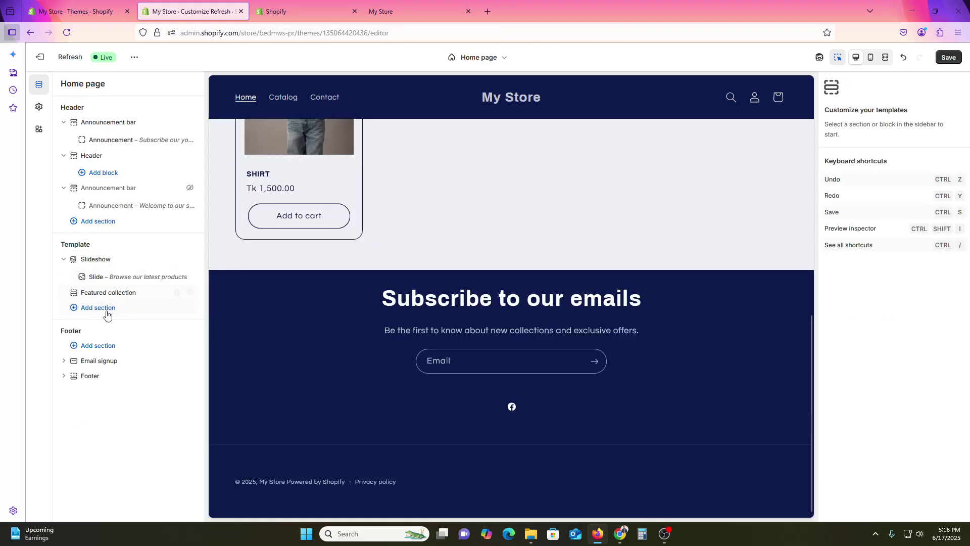